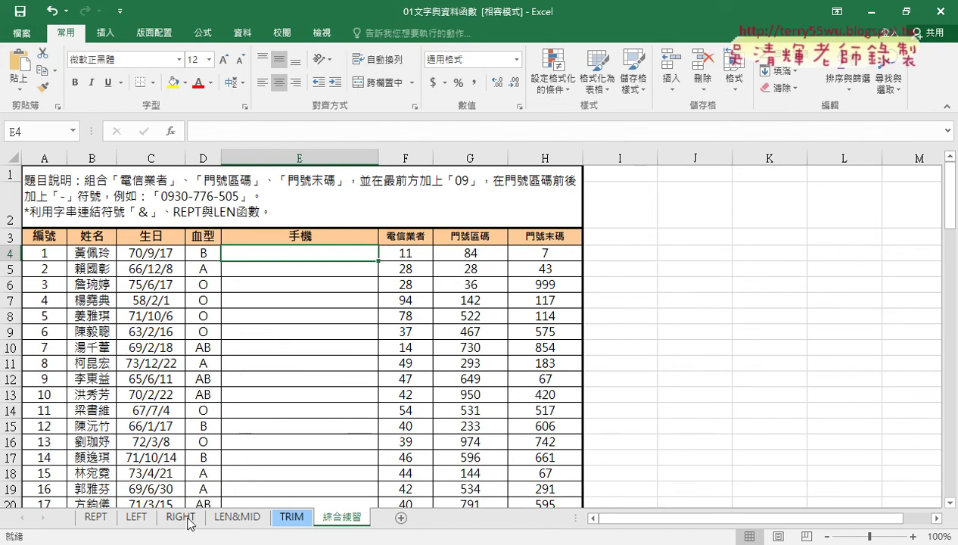
- Look at the LEN&MID sheet, return to the 綜合練習 sheet and select code cells F4:H4
{"action": "left_click", "coordinate": [235, 519]}
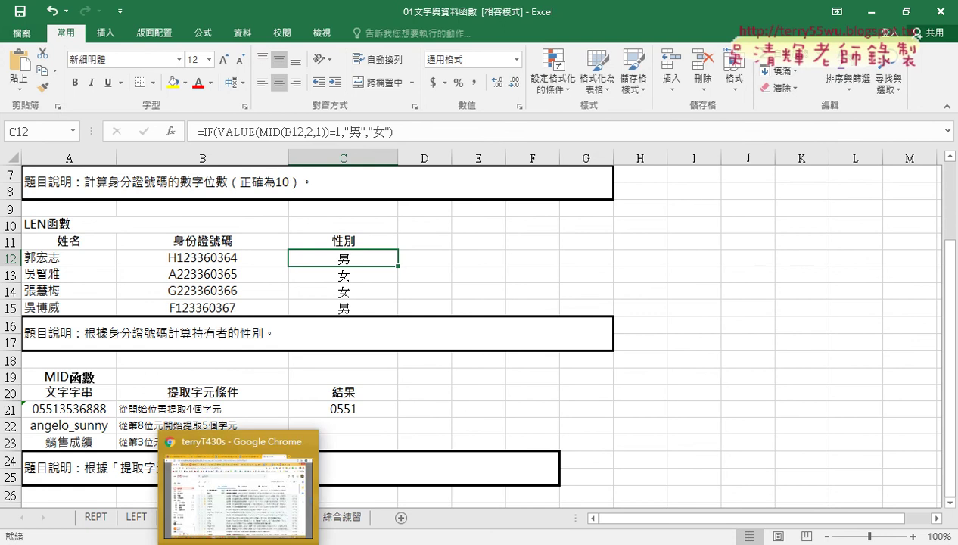
{"action": "left_click", "coordinate": [421, 436]}
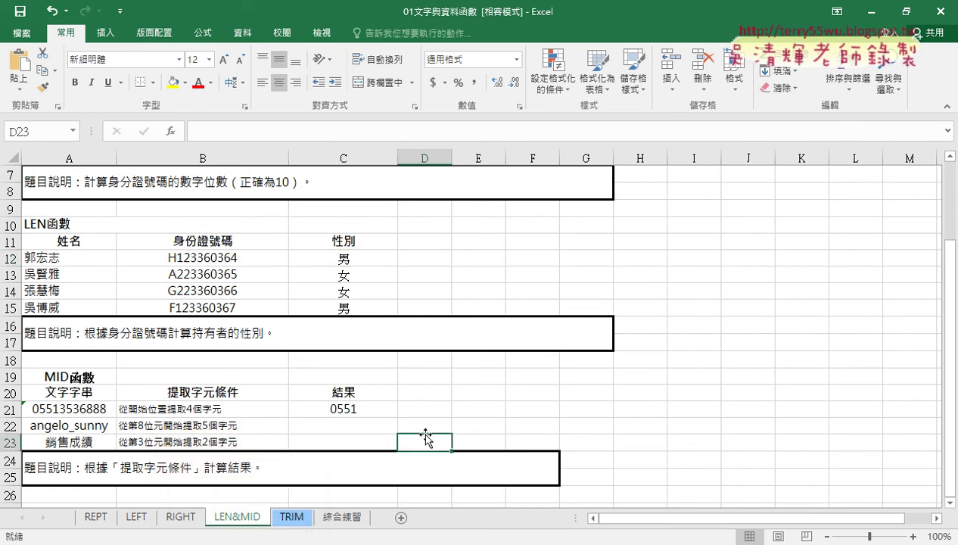
{"action": "left_click", "coordinate": [344, 518]}
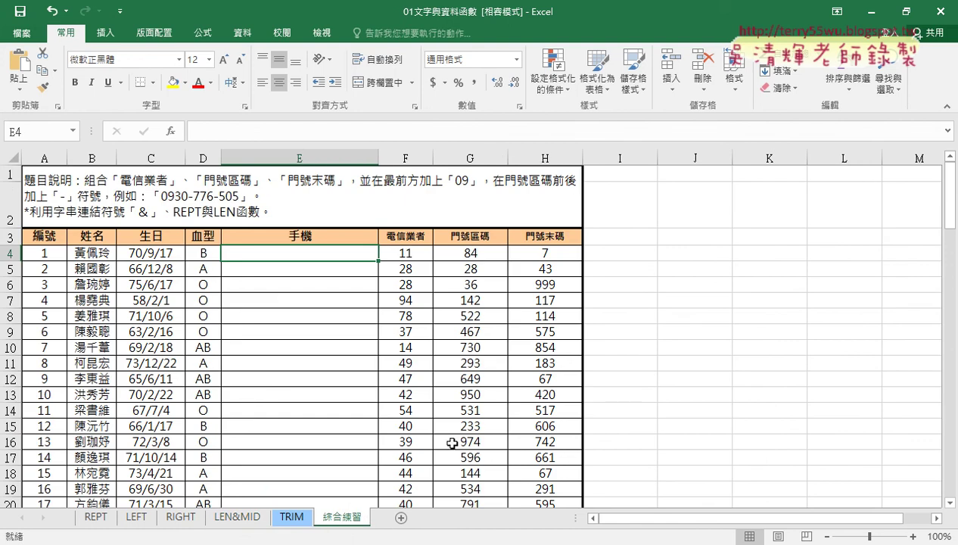
{"action": "left_click_drag", "start_coordinate": [407, 254], "coordinate": [549, 255]}
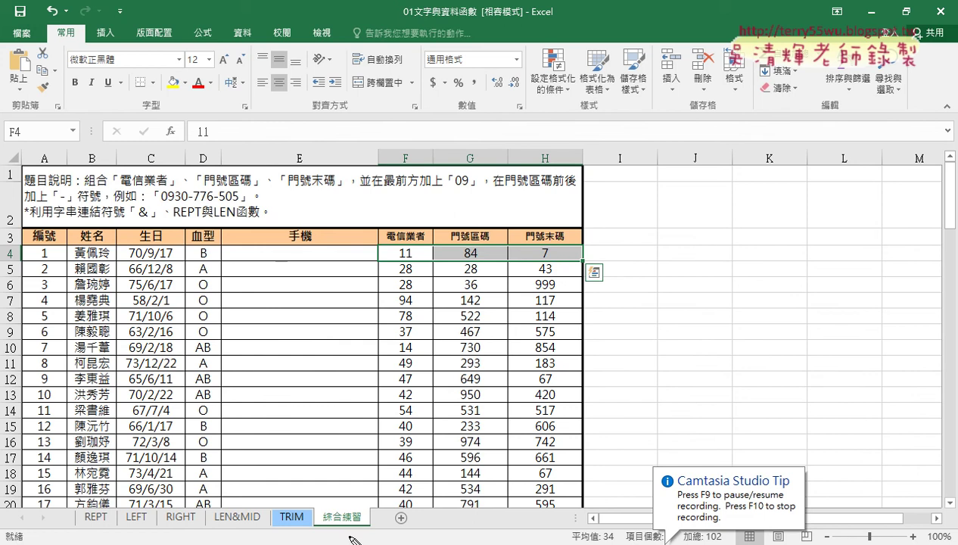
{"action": "mouse_move", "coordinate": [352, 534]}
{"action": "left_mouse_down"}
{"action": "mouse_move", "coordinate": [378, 530]}
{"action": "mouse_move", "coordinate": [371, 507]}
{"action": "left_mouse_up"}
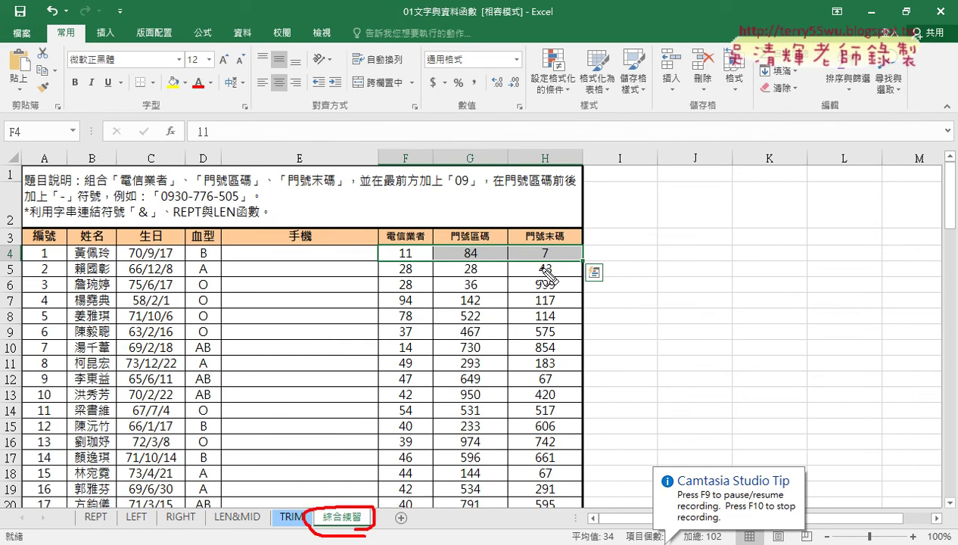
{"action": "mouse_move", "coordinate": [546, 267]}
{"action": "left_mouse_down"}
{"action": "mouse_move", "coordinate": [394, 265]}
{"action": "mouse_move", "coordinate": [543, 250]}
{"action": "mouse_move", "coordinate": [534, 264]}
{"action": "left_mouse_up"}
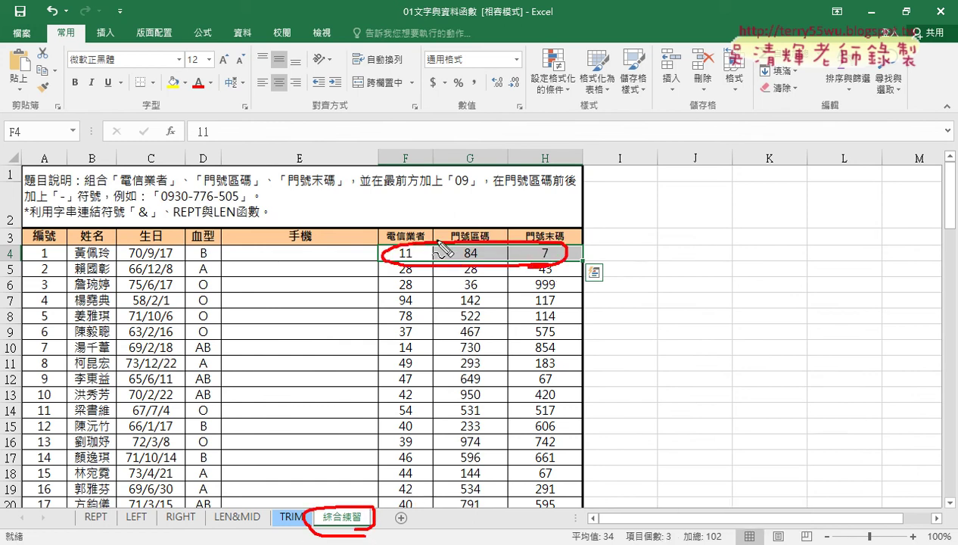
{"action": "mouse_move", "coordinate": [435, 256]}
{"action": "left_mouse_down"}
{"action": "mouse_move", "coordinate": [363, 213]}
{"action": "mouse_move", "coordinate": [254, 266]}
{"action": "mouse_move", "coordinate": [342, 257]}
{"action": "left_mouse_up"}
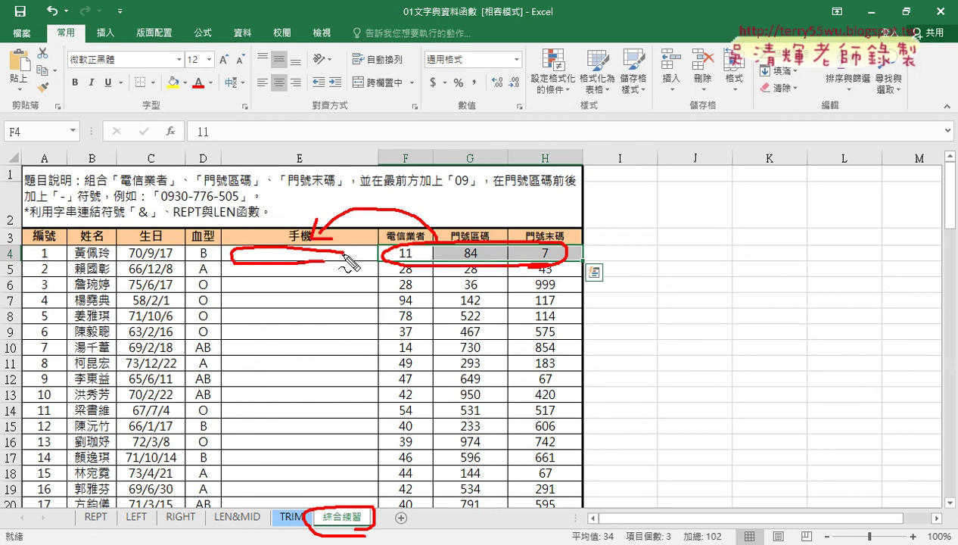
{"action": "left_click_drag", "start_coordinate": [160, 201], "coordinate": [169, 200]}
{"action": "left_click_drag", "start_coordinate": [422, 255], "coordinate": [456, 261]}
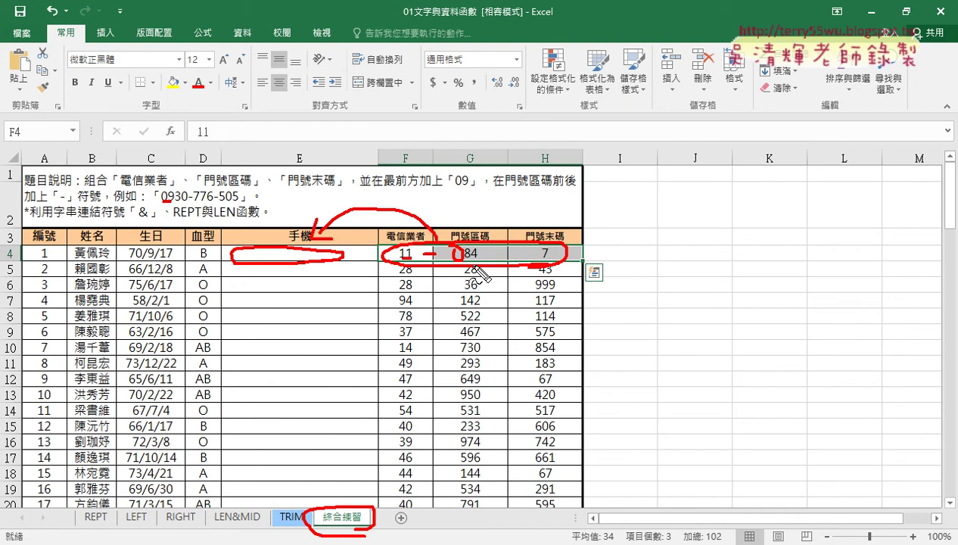
{"action": "key", "text": "Escape"}
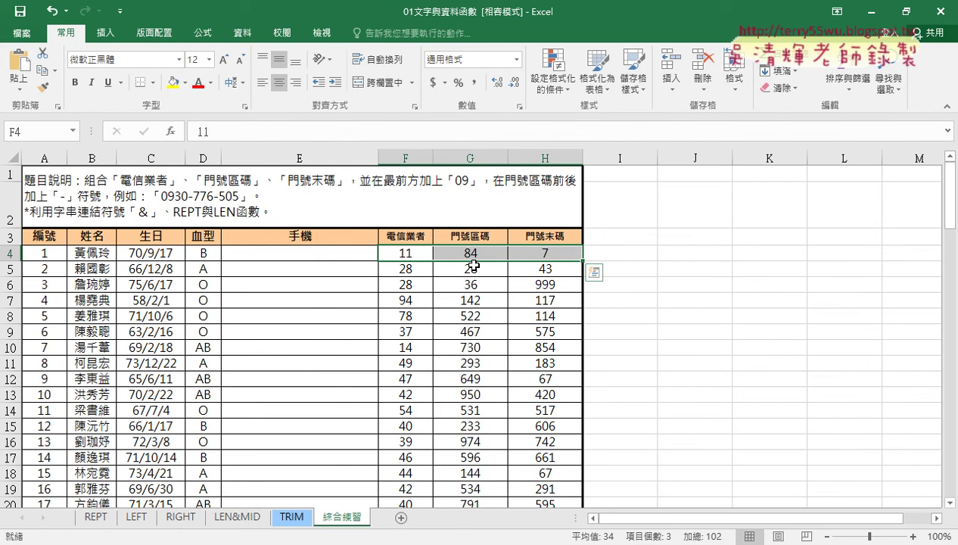
- Enter ="09"&F4 in cell E4 so it displays 0911
{"action": "left_click", "coordinate": [337, 251]}
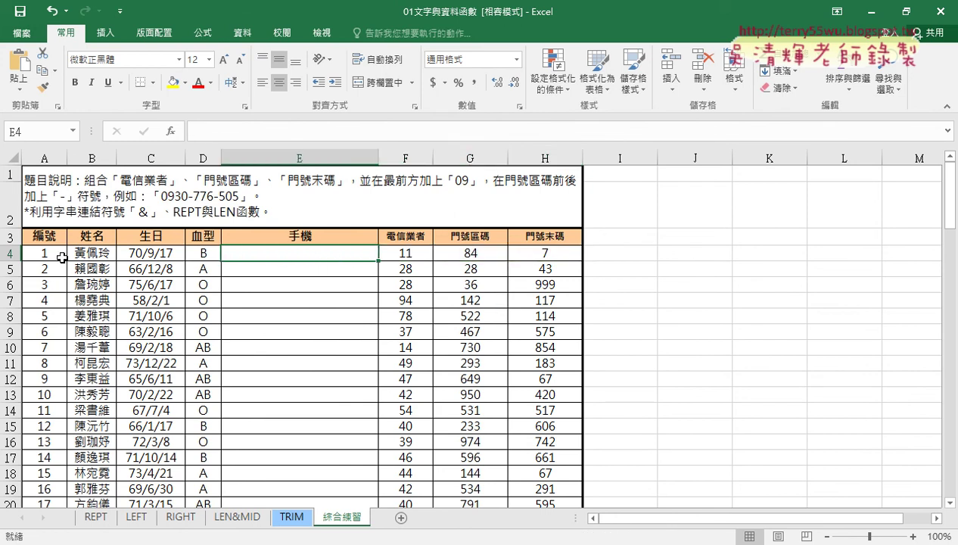
{"action": "left_click", "coordinate": [246, 126]}
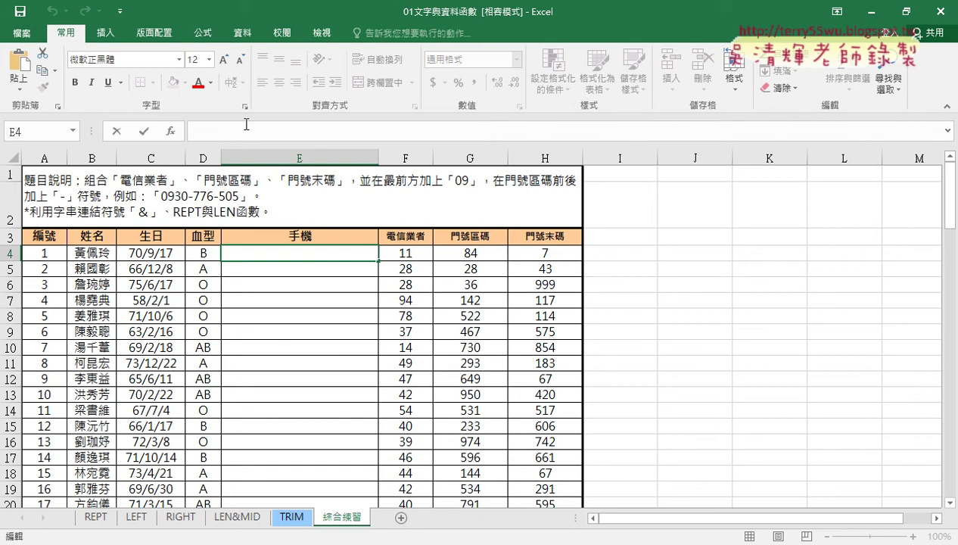
{"action": "type", "text": "="}
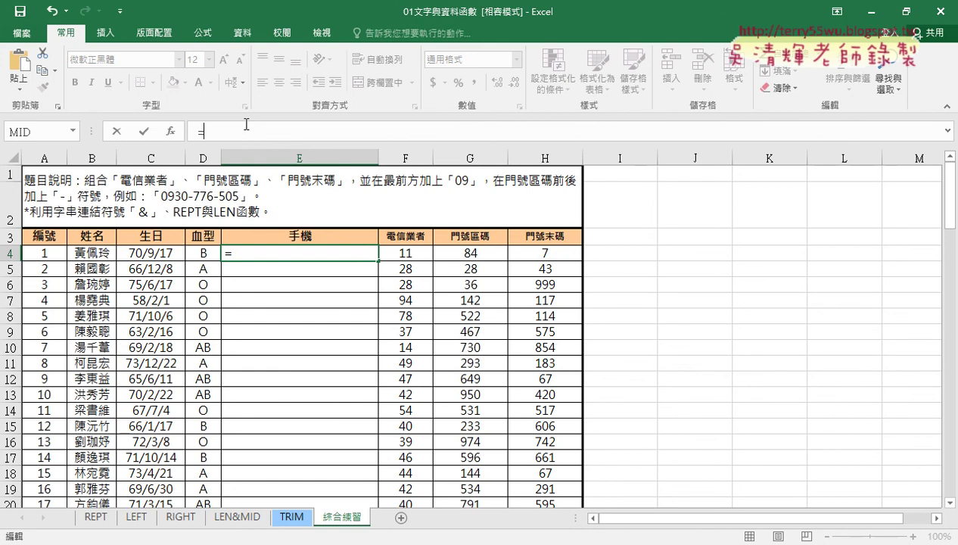
{"action": "type", "text": "\"09"}
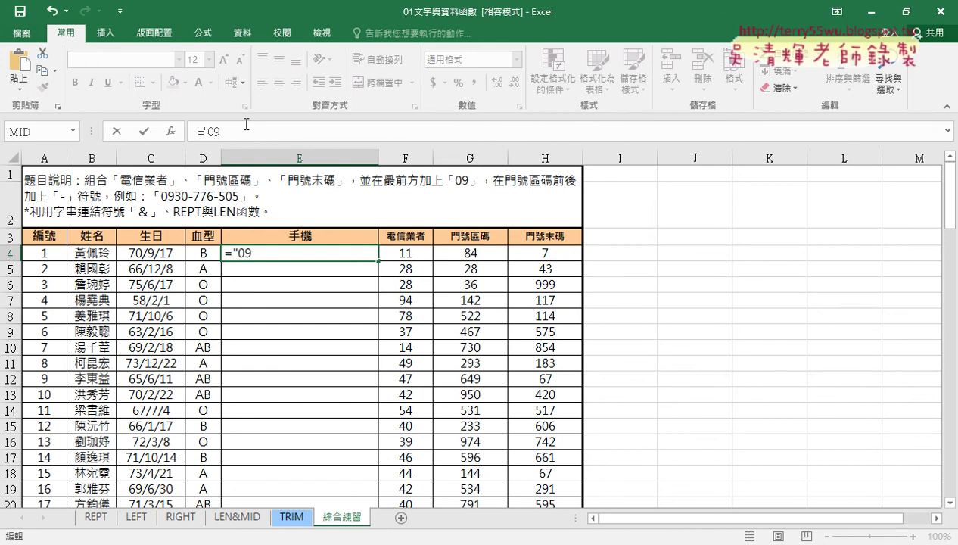
{"action": "type", "text": "\""}
{"action": "type", "text": "&"}
{"action": "left_click", "coordinate": [427, 252]}
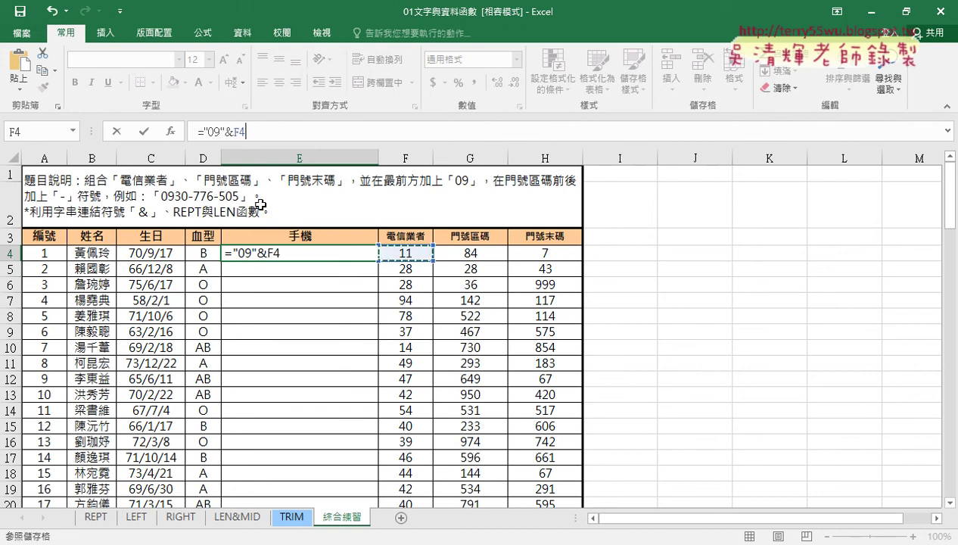
{"action": "left_click", "coordinate": [143, 132]}
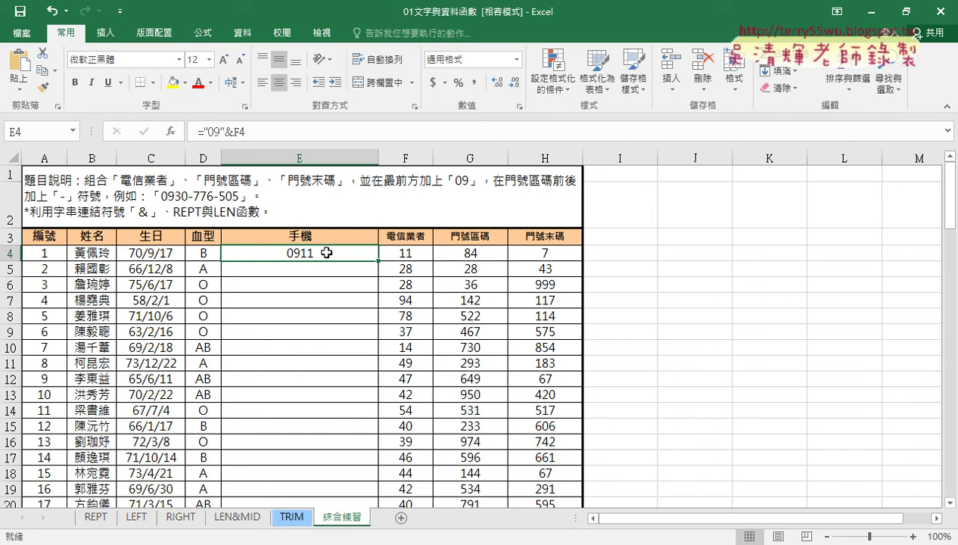
{"action": "left_click", "coordinate": [258, 132]}
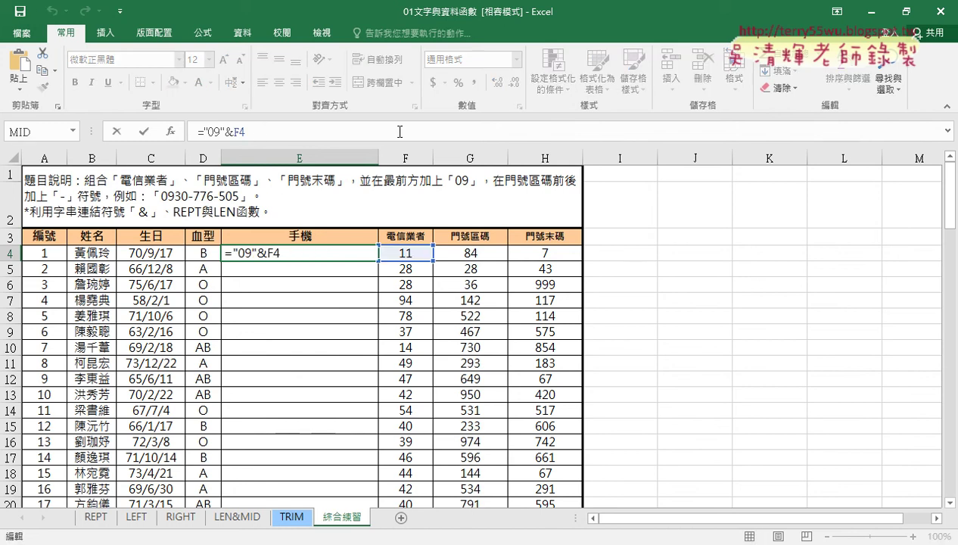
- Append &"-" to E4's formula, then delete the & after F4, triggering a formula error
{"action": "type", "text": "&"}
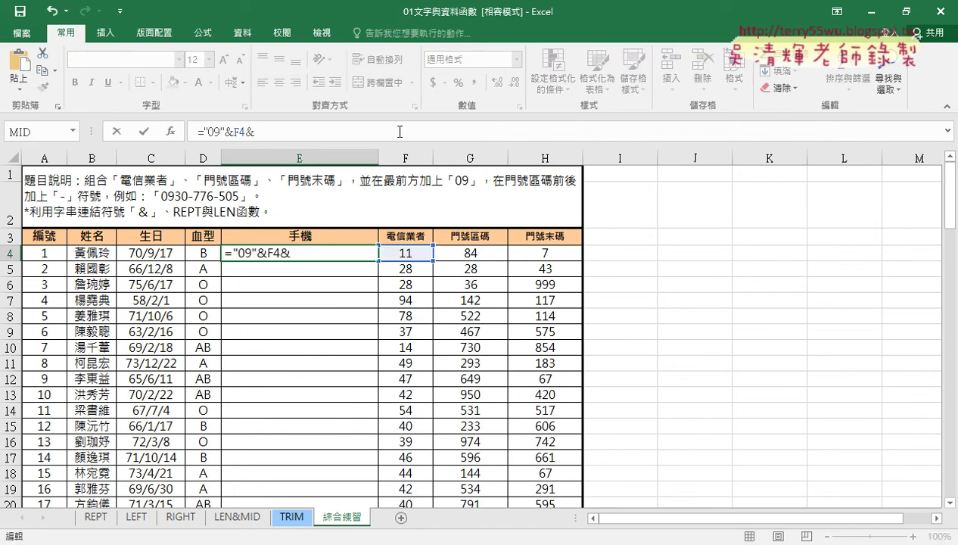
{"action": "type", "text": "\"-"}
{"action": "type", "text": "\""}
{"action": "left_click", "coordinate": [143, 132]}
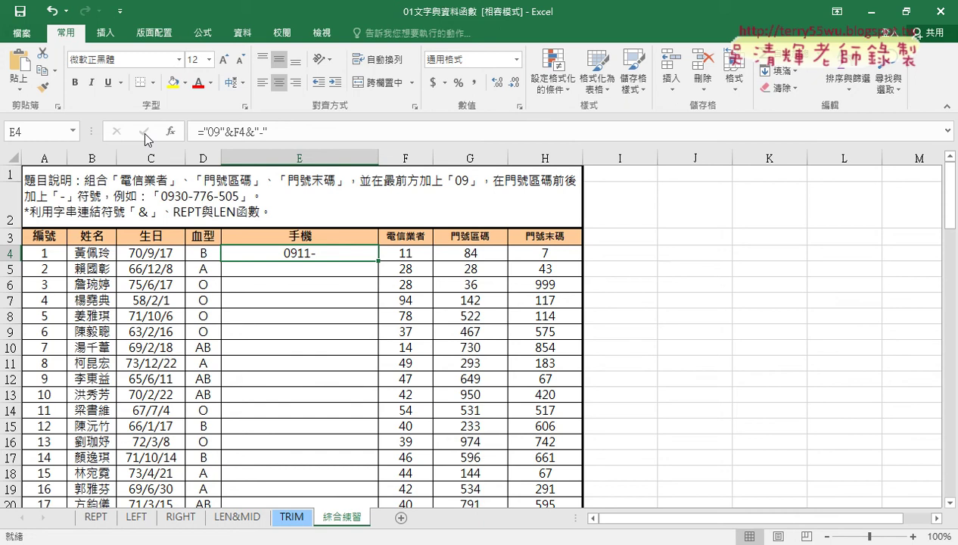
{"action": "left_click", "coordinate": [249, 132]}
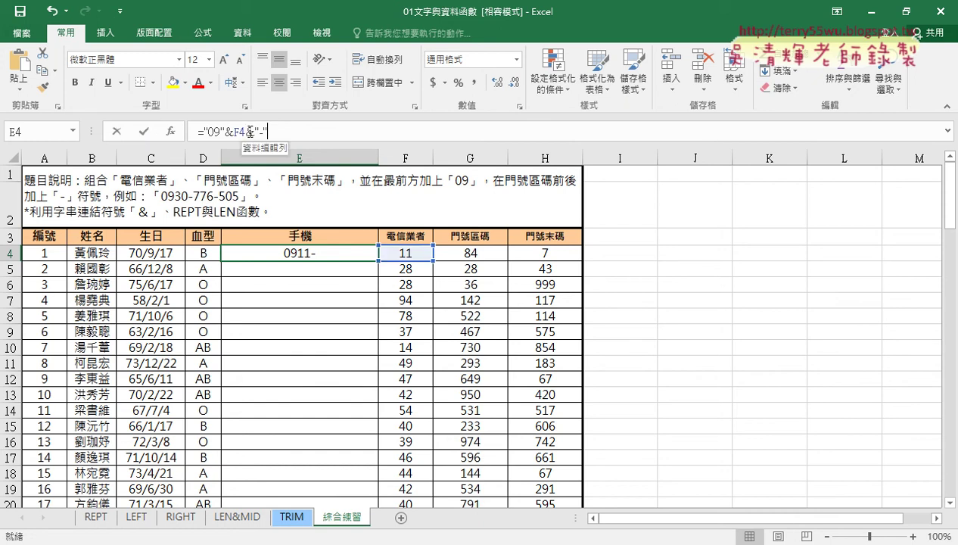
{"action": "key", "text": "BackSpace"}
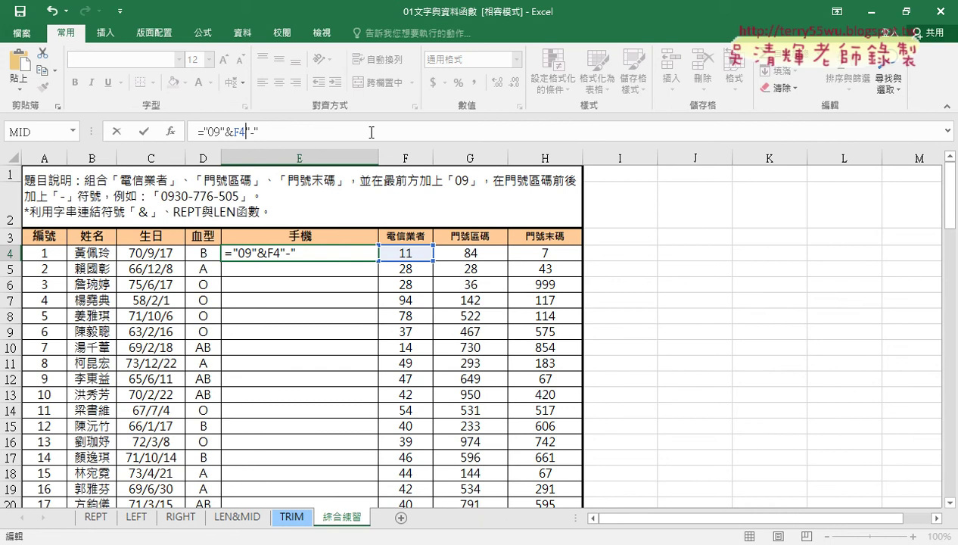
{"action": "left_click", "coordinate": [143, 131]}
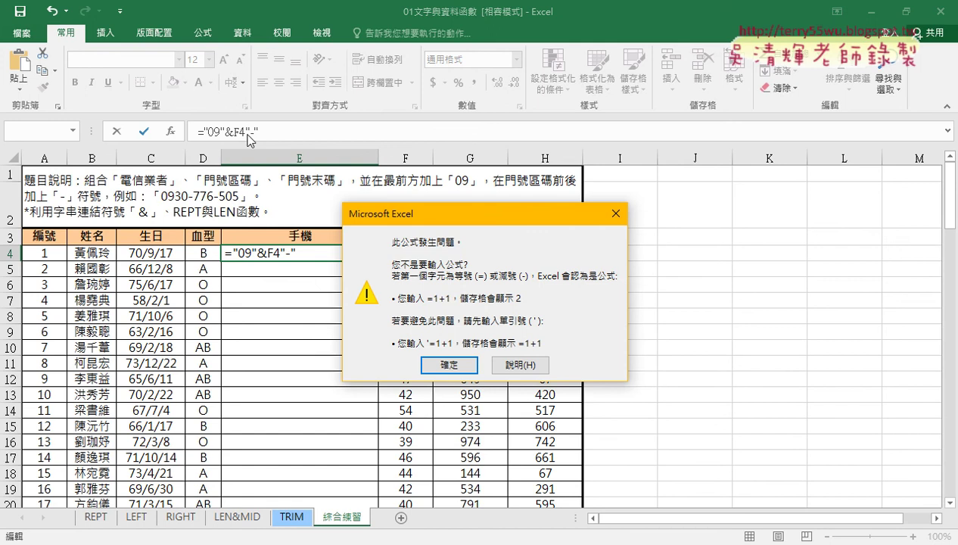
- Dismiss the error and restore the missing & so E4 reads ="09"&F4&"-"
{"action": "left_click", "coordinate": [449, 364]}
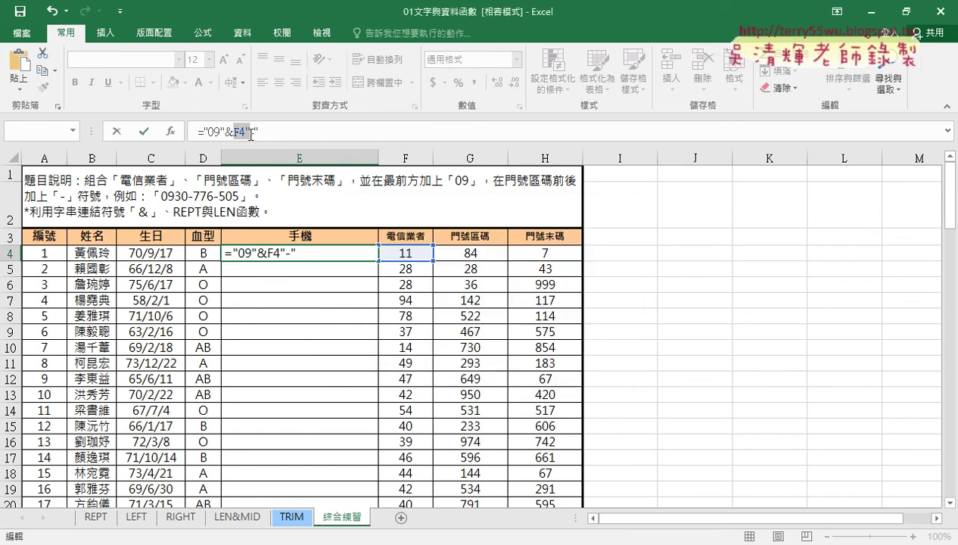
{"action": "left_click", "coordinate": [246, 133]}
{"action": "type", "text": "&"}
{"action": "left_click", "coordinate": [386, 140]}
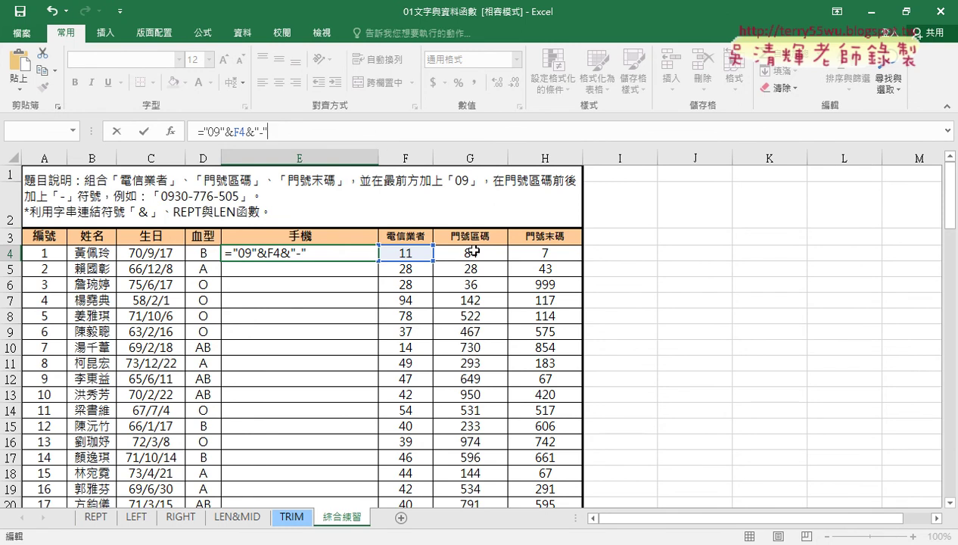
{"action": "key", "text": "Return"}
- Append &G4 to E4's formula, showing 0911-84, then delete the G4 reference again
{"action": "left_click", "coordinate": [320, 251]}
{"action": "left_click", "coordinate": [289, 132]}
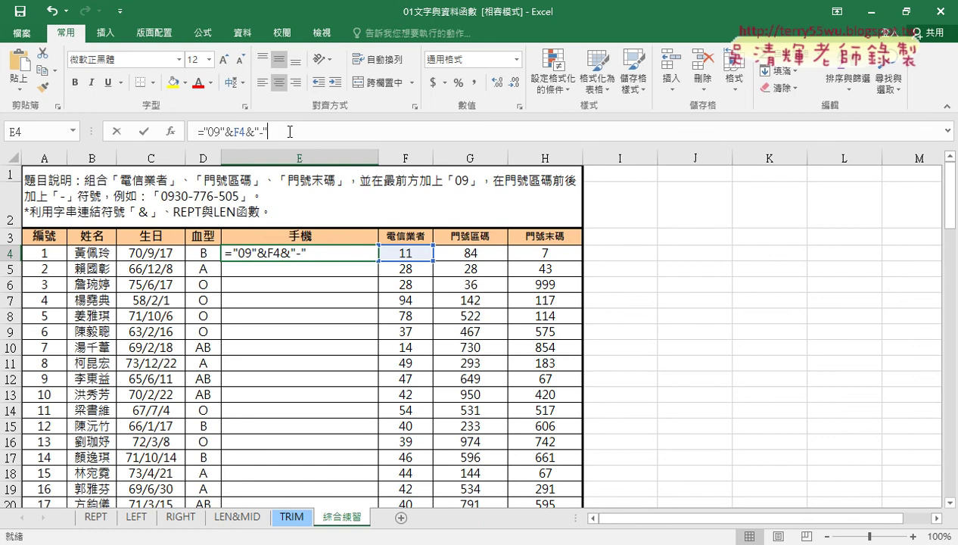
{"action": "type", "text": "&"}
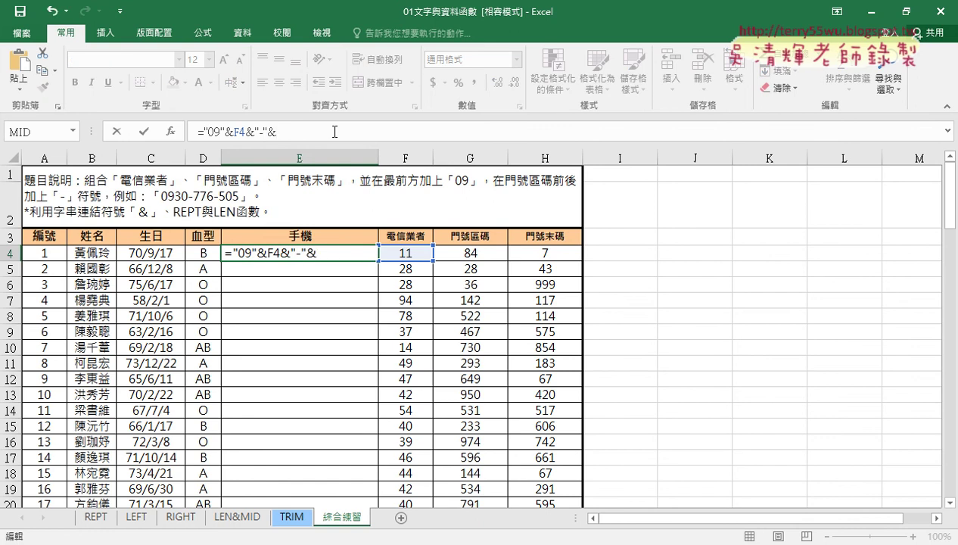
{"action": "left_click", "coordinate": [477, 253]}
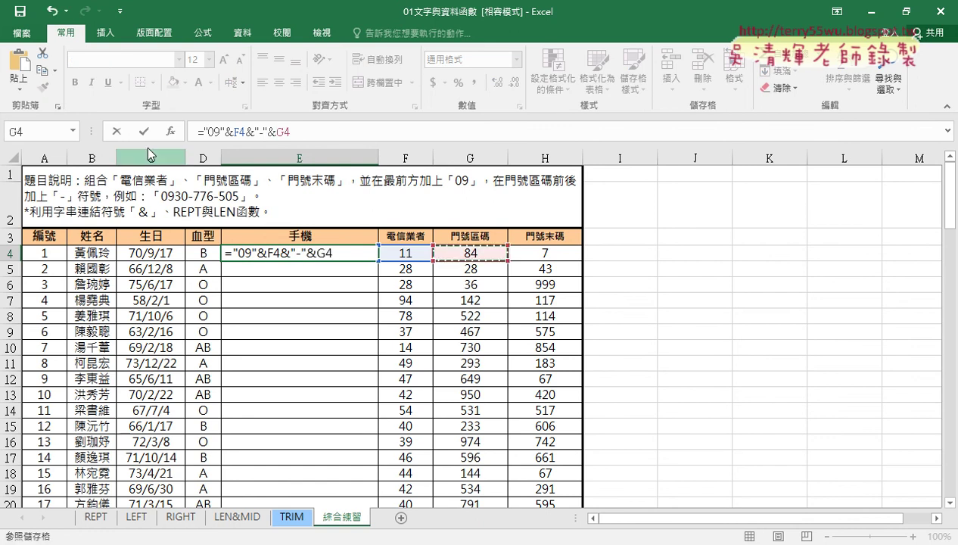
{"action": "key", "text": "ctrl+Return"}
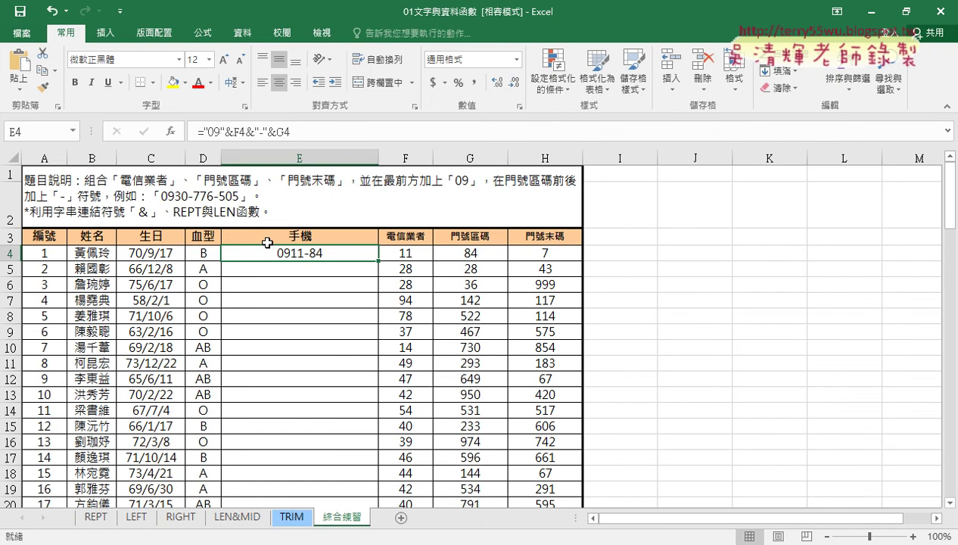
{"action": "left_click", "coordinate": [286, 130]}
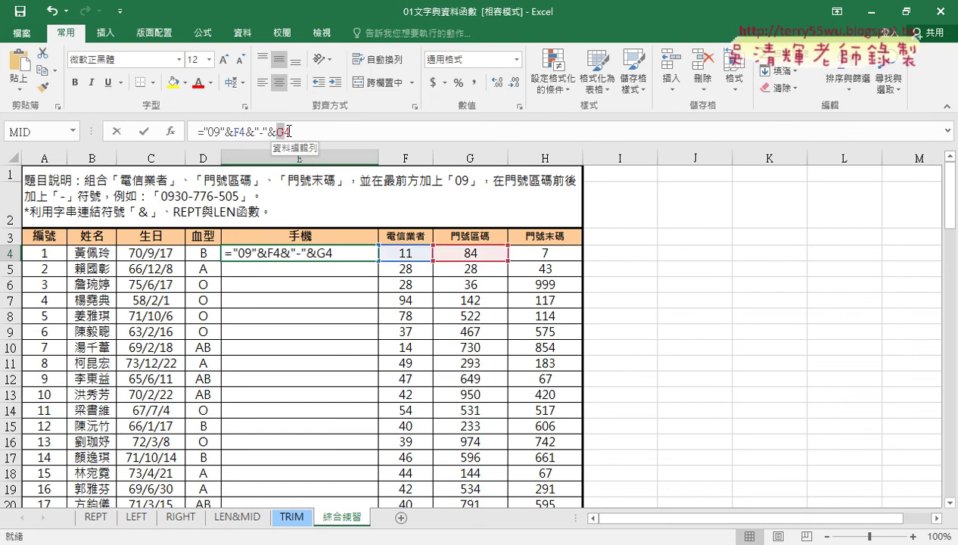
{"action": "key", "text": "BackSpace"}
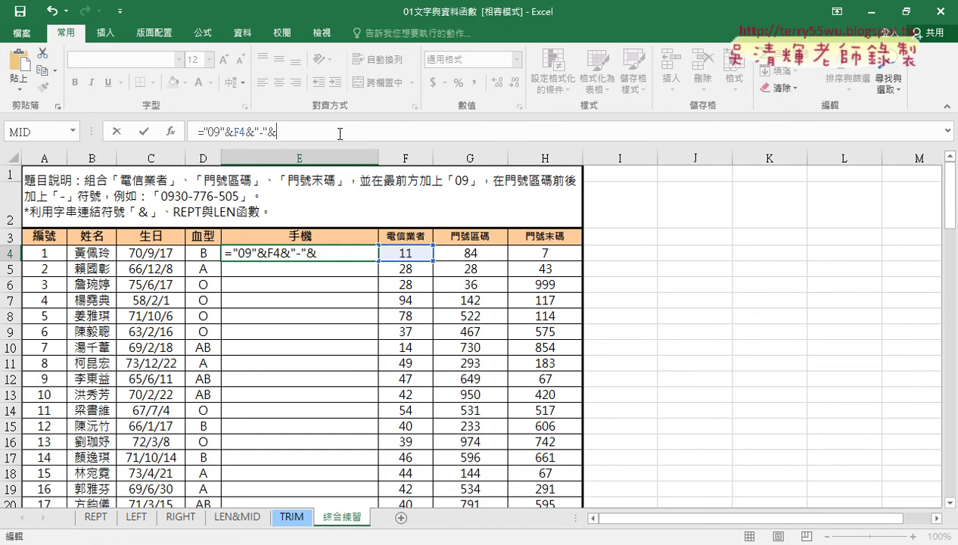
- Append REPT("0",1) to E4's formula and fill it down through E7
{"action": "type", "text": "rep"}
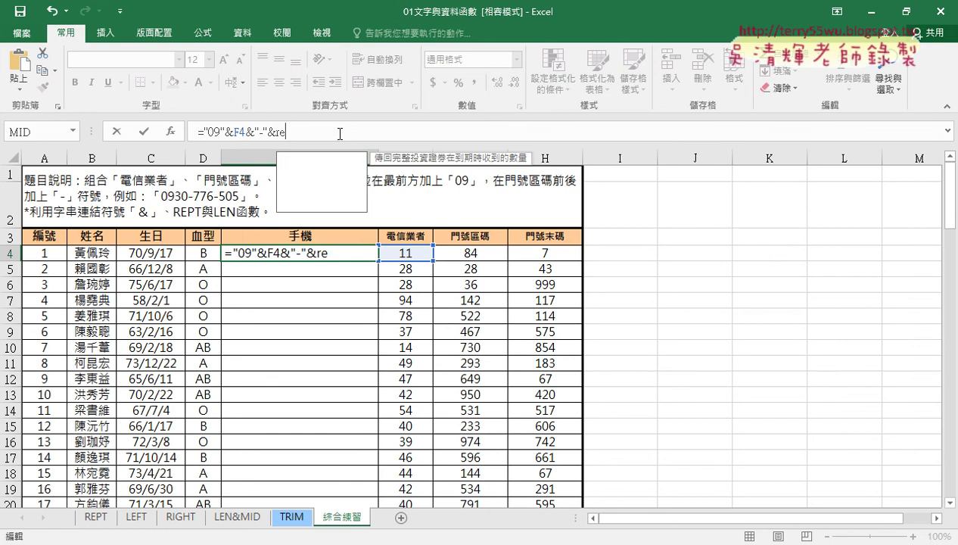
{"action": "type", "text": "t"}
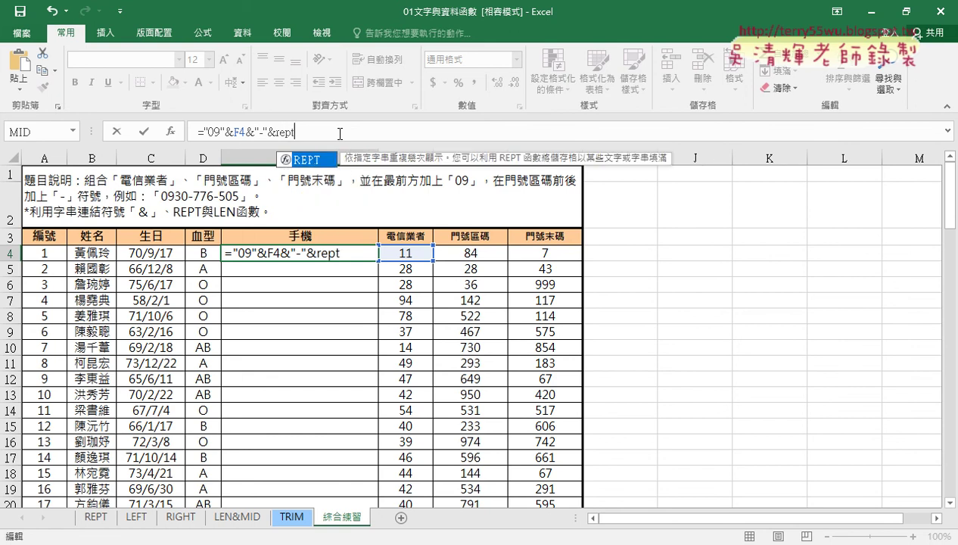
{"action": "type", "text": "("}
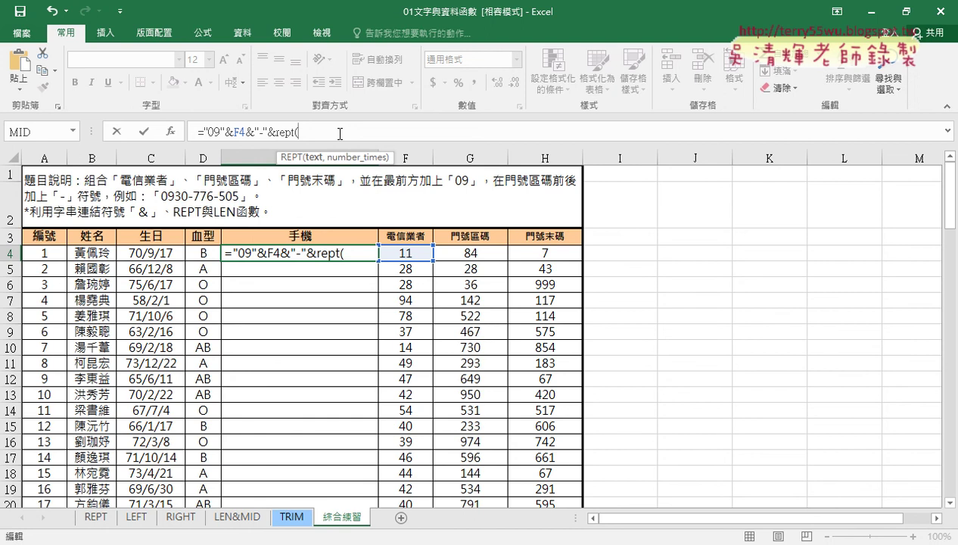
{"action": "type", "text": "\"0"}
{"action": "type", "text": "\""}
{"action": "type", "text": ","}
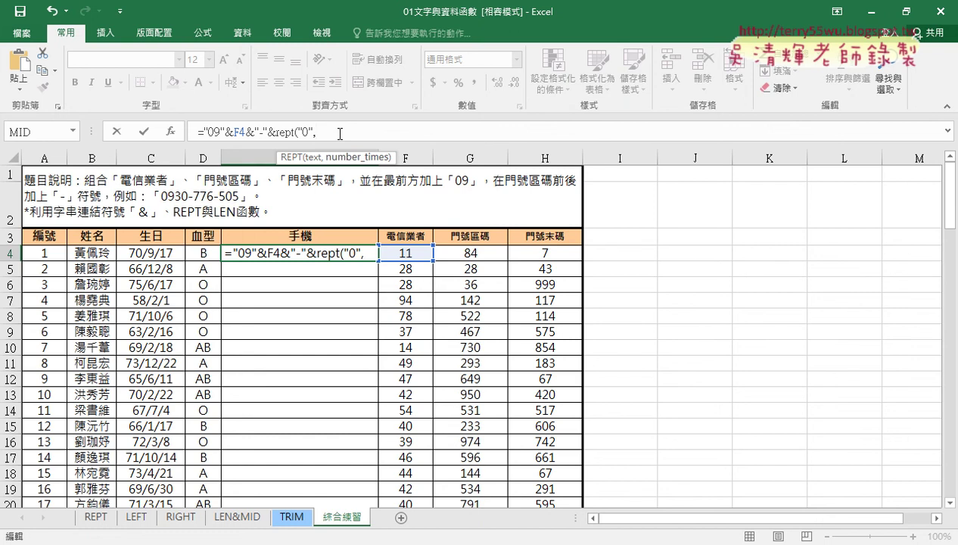
{"action": "type", "text": "1"}
{"action": "type", "text": ")"}
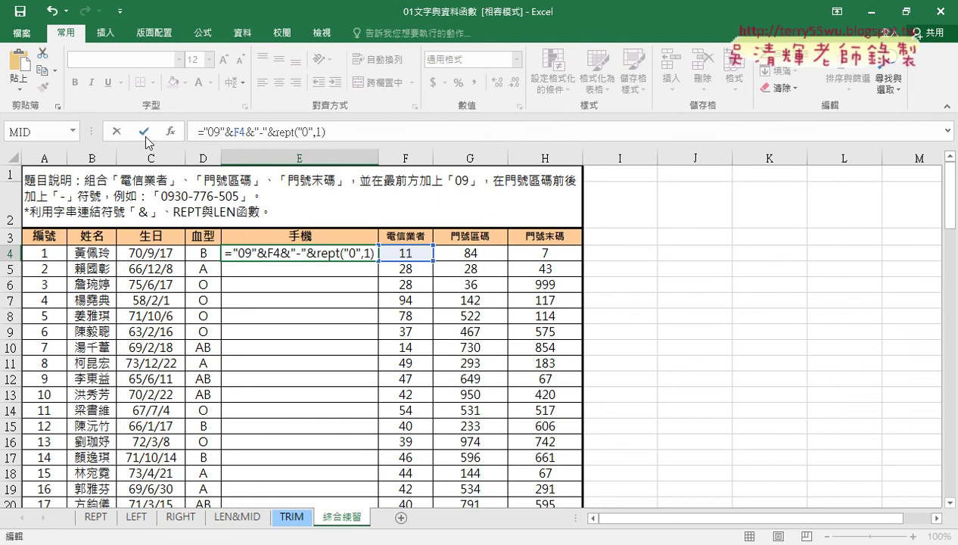
{"action": "left_click", "coordinate": [143, 131]}
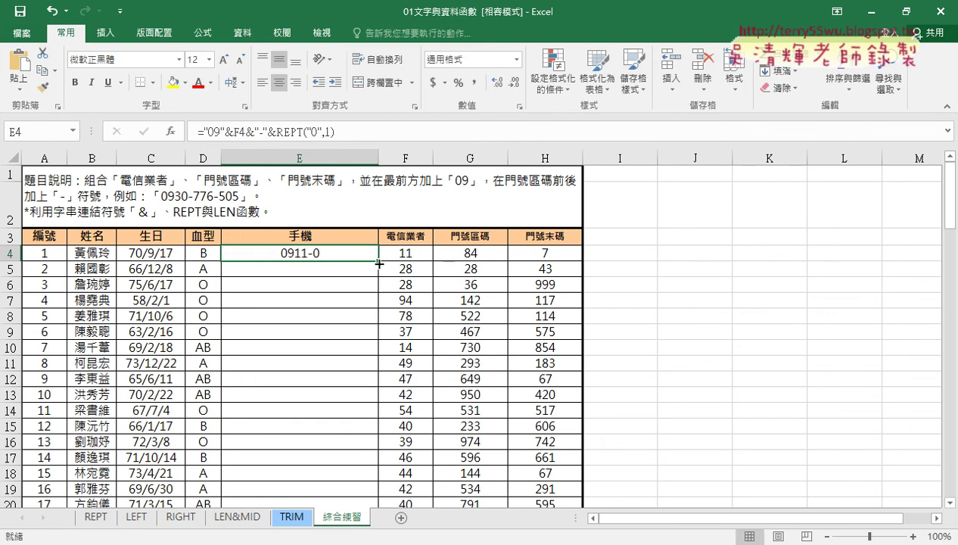
{"action": "left_click_drag", "start_coordinate": [379, 261], "coordinate": [379, 309]}
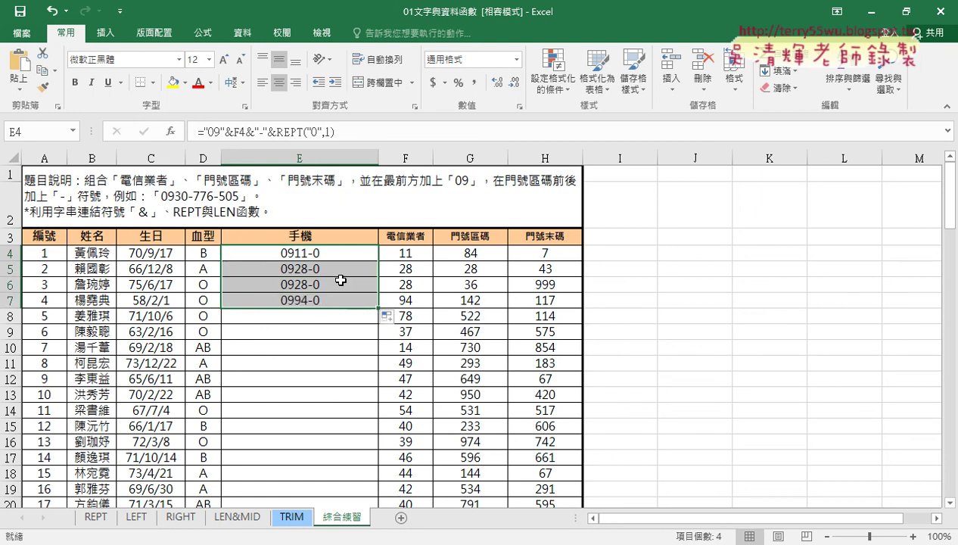
{"action": "left_click", "coordinate": [331, 250]}
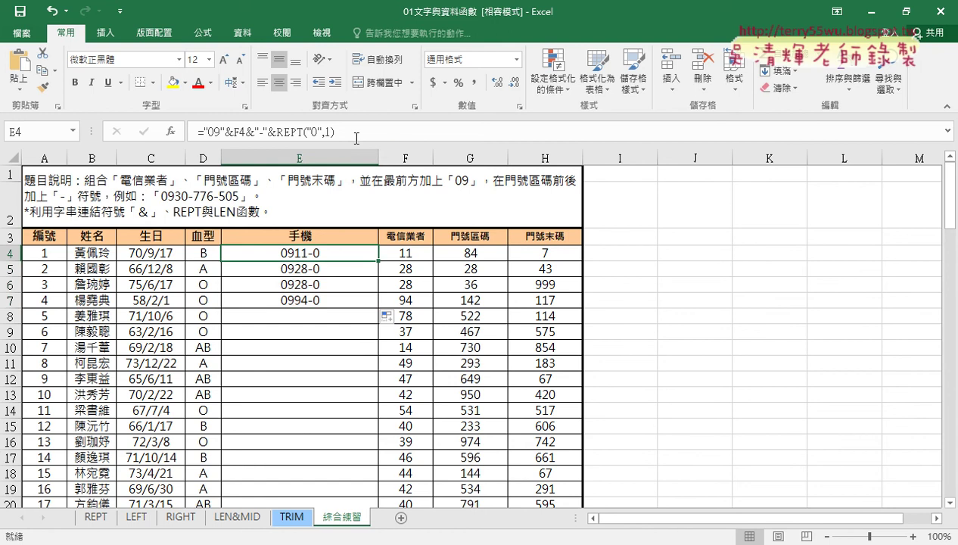
{"action": "left_click", "coordinate": [340, 131]}
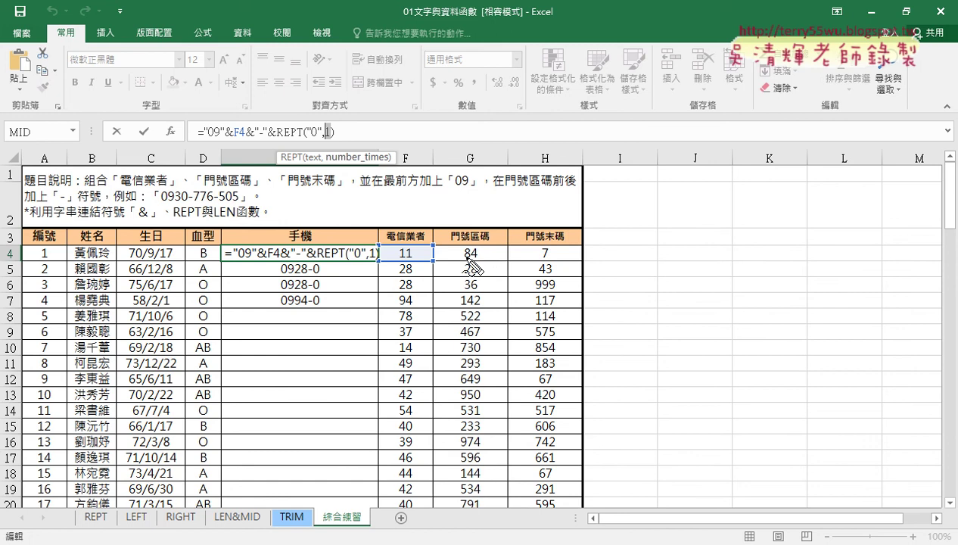
{"action": "left_click_drag", "start_coordinate": [464, 258], "coordinate": [476, 258]}
{"action": "mouse_move", "coordinate": [424, 195]}
{"action": "left_mouse_down"}
{"action": "mouse_move", "coordinate": [433, 220]}
{"action": "mouse_move", "coordinate": [448, 206]}
{"action": "left_mouse_up"}
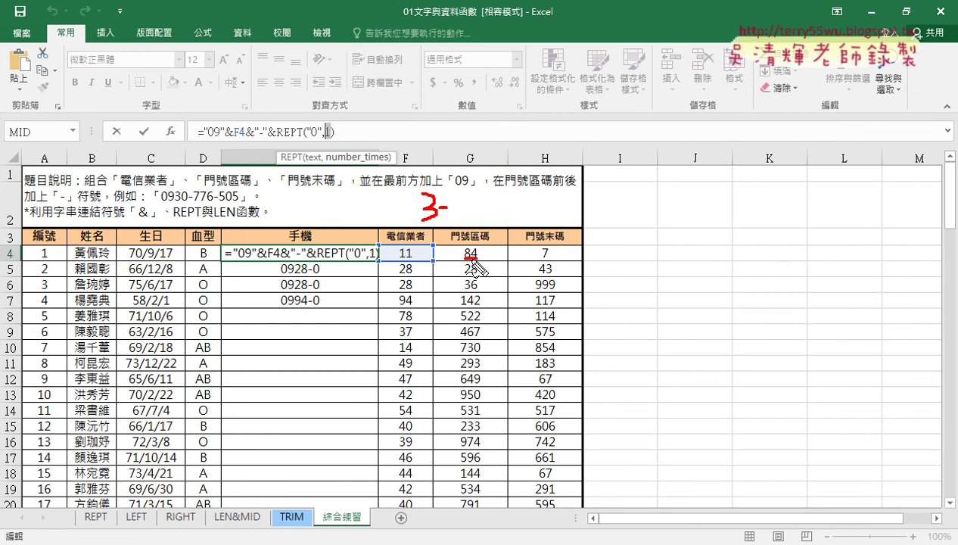
{"action": "left_click_drag", "start_coordinate": [464, 262], "coordinate": [477, 262]}
{"action": "mouse_move", "coordinate": [446, 198]}
{"action": "left_mouse_down"}
{"action": "mouse_move", "coordinate": [474, 216]}
{"action": "mouse_move", "coordinate": [503, 200]}
{"action": "left_mouse_up"}
{"action": "mouse_move", "coordinate": [481, 213]}
{"action": "left_mouse_down"}
{"action": "mouse_move", "coordinate": [504, 213]}
{"action": "mouse_move", "coordinate": [502, 235]}
{"action": "left_mouse_up"}
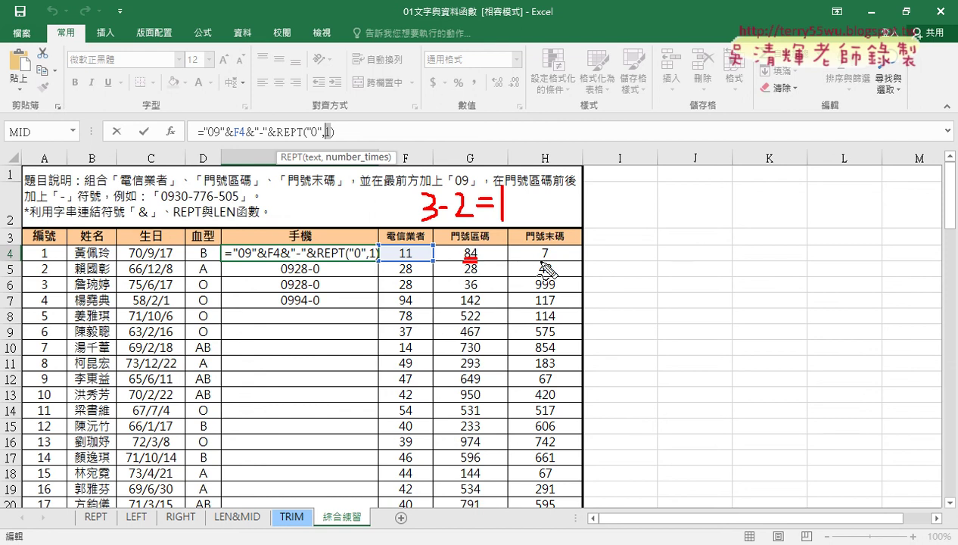
{"action": "left_click_drag", "start_coordinate": [539, 263], "coordinate": [555, 261]}
{"action": "mouse_move", "coordinate": [573, 197]}
{"action": "left_mouse_down"}
{"action": "mouse_move", "coordinate": [575, 225]}
{"action": "mouse_move", "coordinate": [611, 213]}
{"action": "mouse_move", "coordinate": [621, 227]}
{"action": "mouse_move", "coordinate": [657, 206]}
{"action": "left_mouse_up"}
{"action": "left_click_drag", "start_coordinate": [640, 216], "coordinate": [710, 225]}
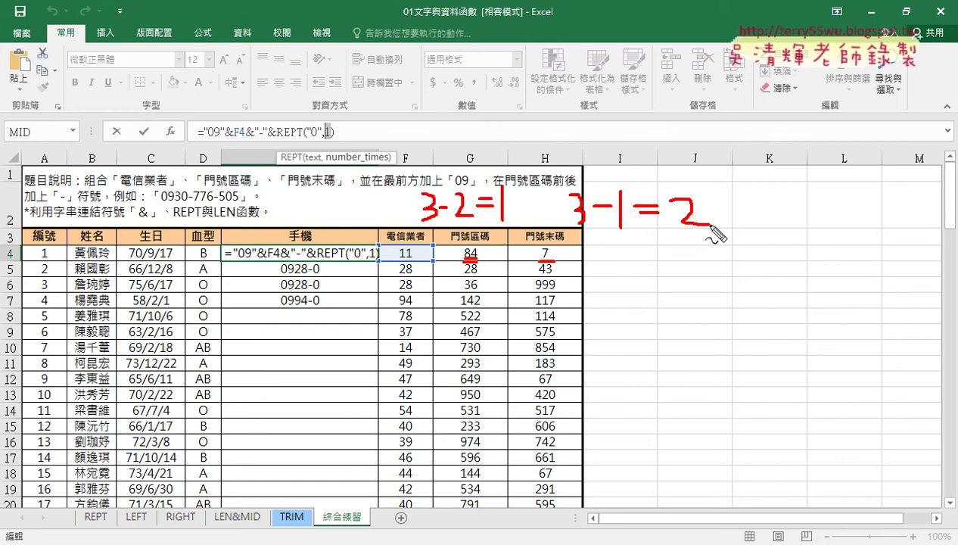
{"action": "key", "text": "Escape"}
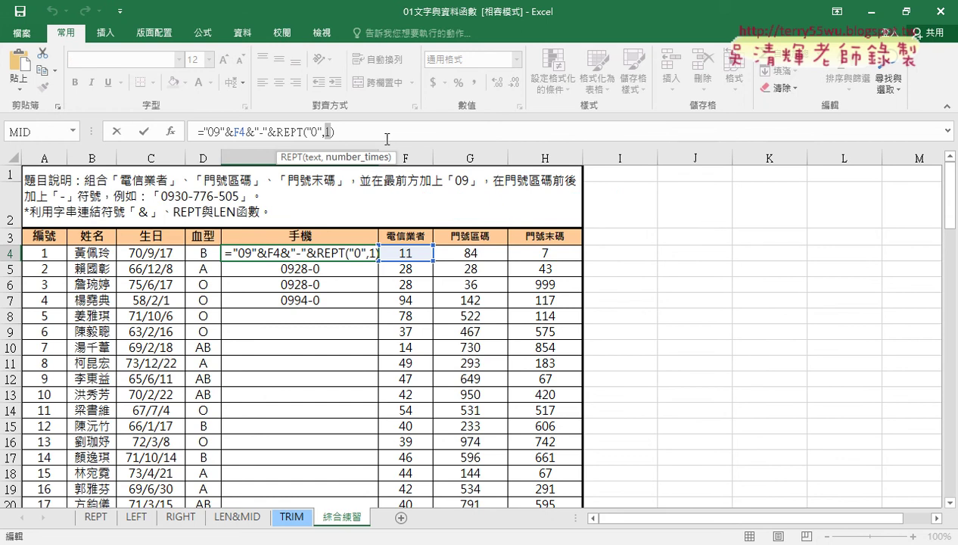
- Replace the REPT count with 3-LEN(G4), giving ="09"&F4&"-"&REPT("0",3-LEN(G4))
{"action": "type", "text": "3"}
{"action": "type", "text": "-"}
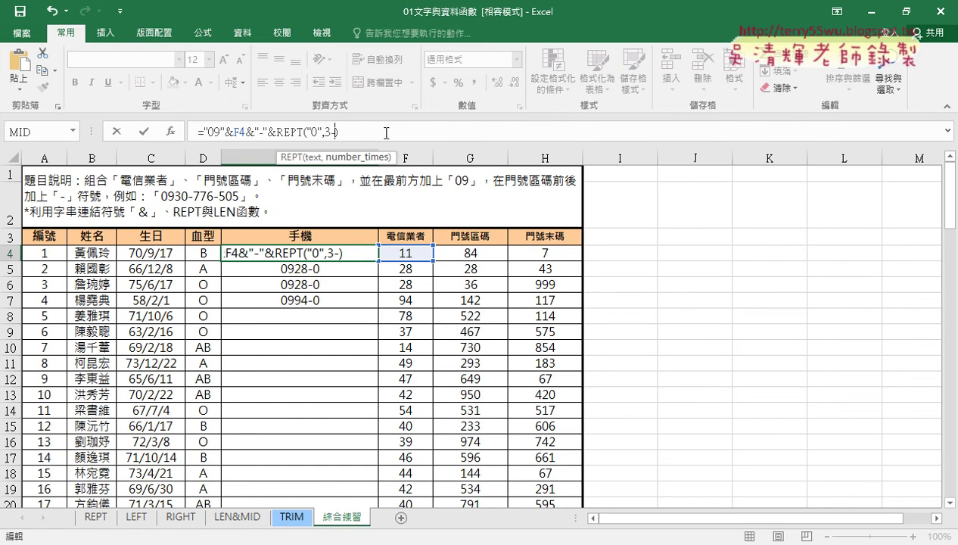
{"action": "type", "text": "len"}
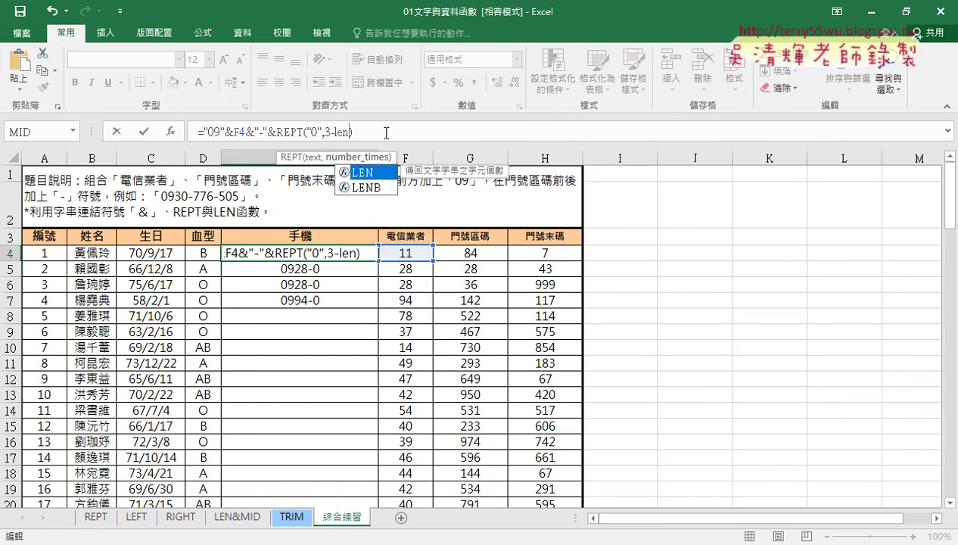
{"action": "type", "text": "("}
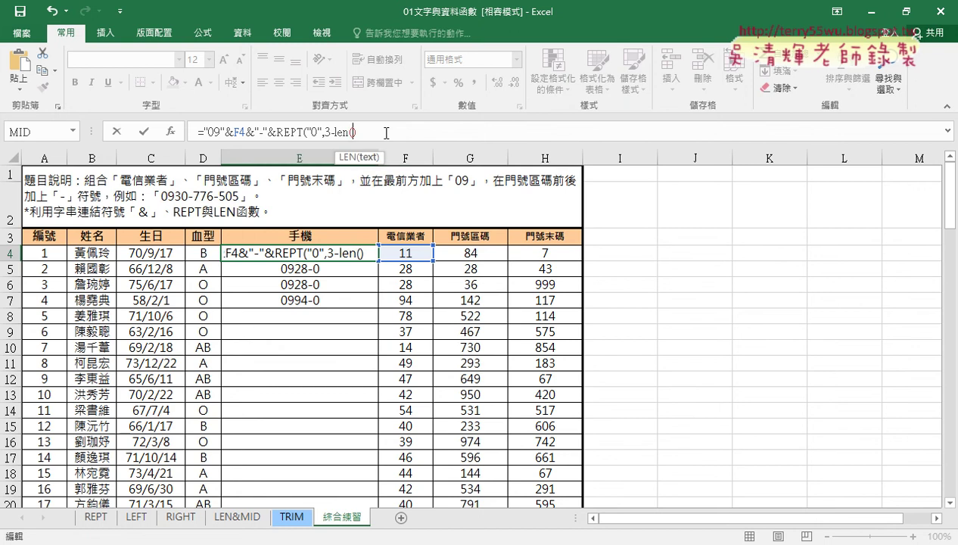
{"action": "left_click", "coordinate": [480, 257]}
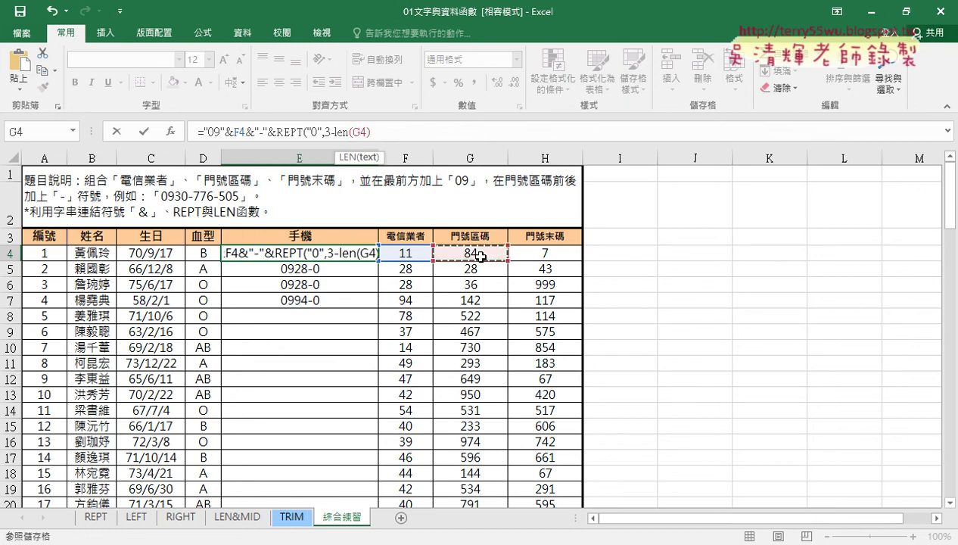
{"action": "type", "text": ")"}
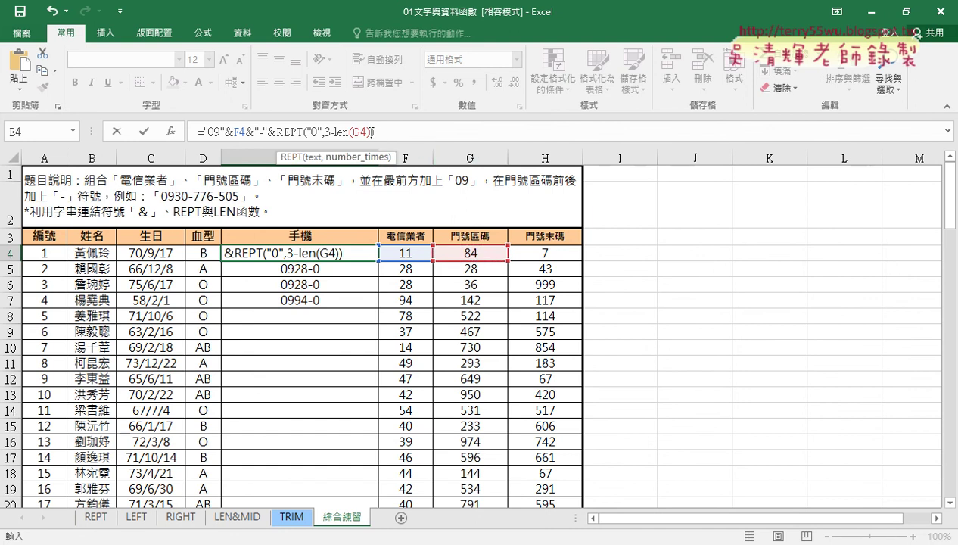
{"action": "left_click_drag", "start_coordinate": [372, 133], "coordinate": [327, 133]}
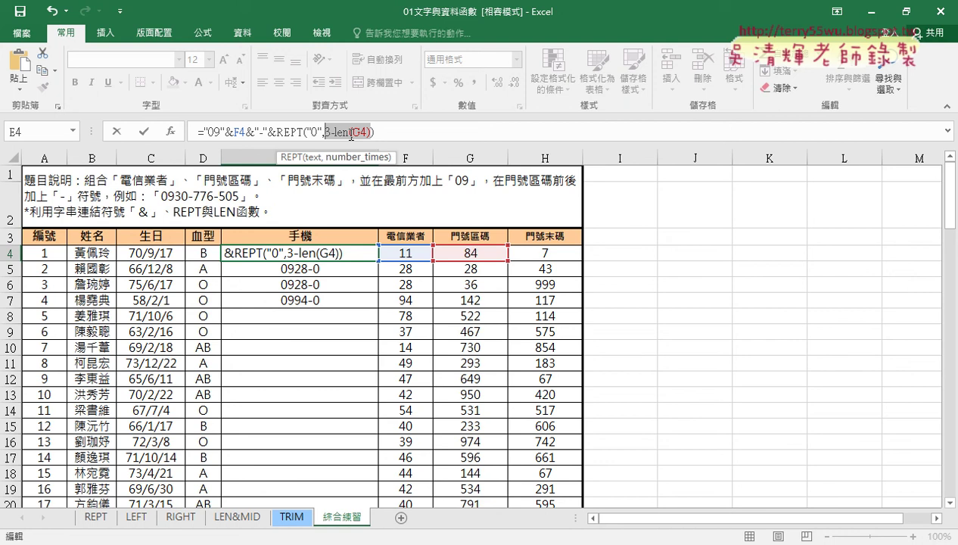
{"action": "left_click", "coordinate": [141, 128]}
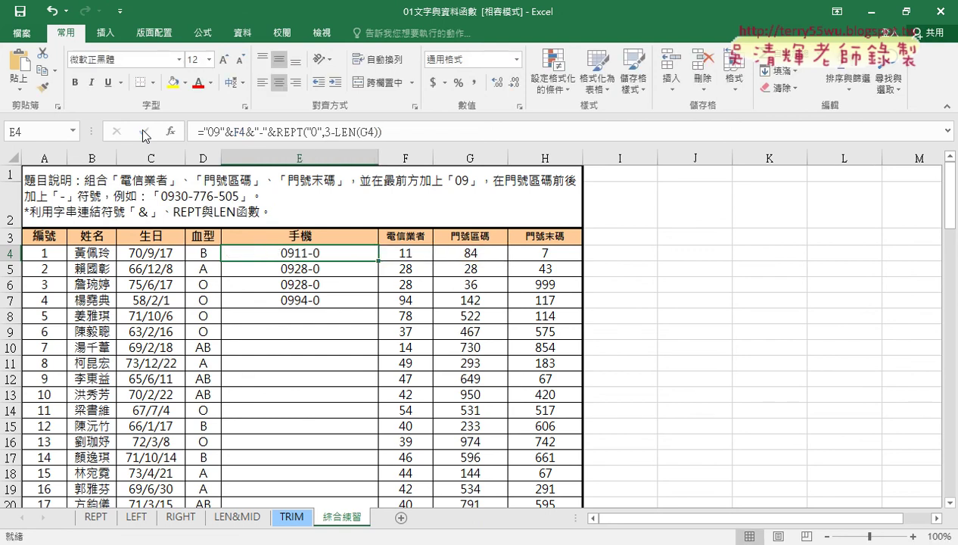
- Remove the closing parenthesis, accept Excel's suggested correction, and fill E4 down to E10
{"action": "left_click", "coordinate": [440, 131]}
{"action": "key", "text": "BackSpace"}
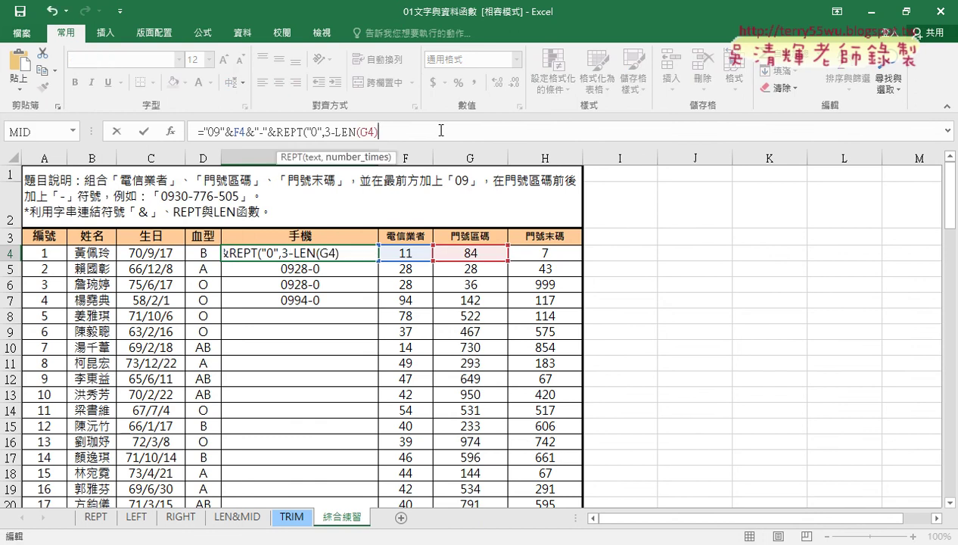
{"action": "left_click", "coordinate": [138, 133]}
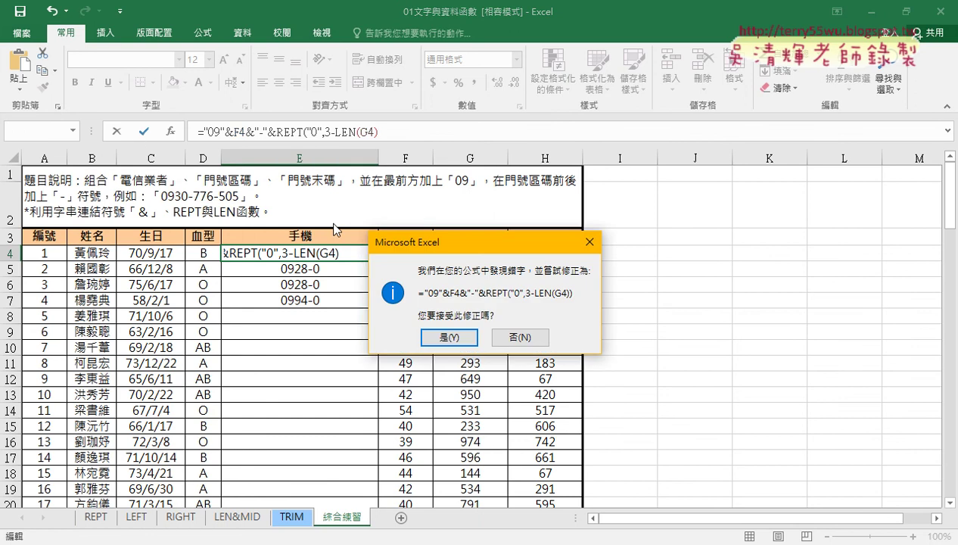
{"action": "left_click", "coordinate": [453, 339]}
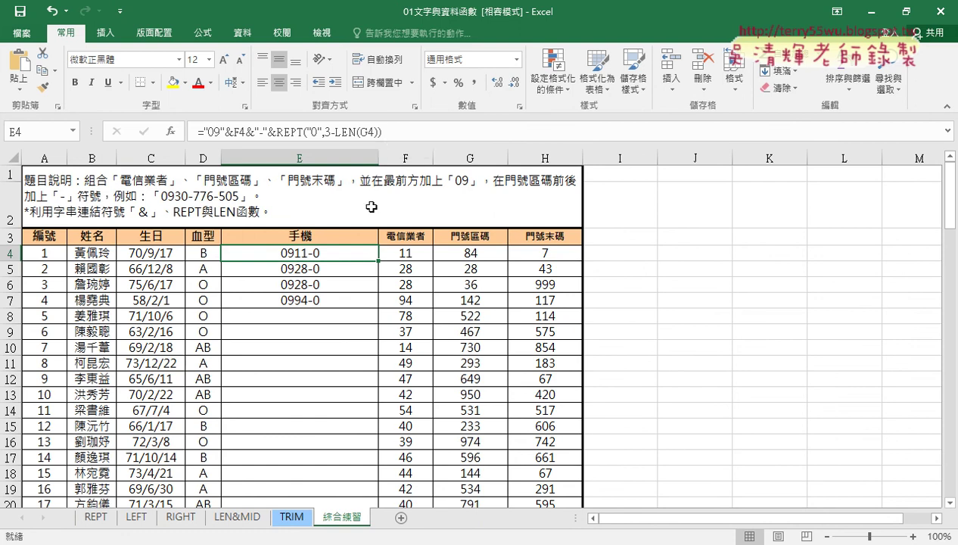
{"action": "mouse_move", "coordinate": [378, 261]}
{"action": "left_mouse_down"}
{"action": "mouse_move", "coordinate": [378, 317]}
{"action": "mouse_move", "coordinate": [378, 306]}
{"action": "left_mouse_up"}
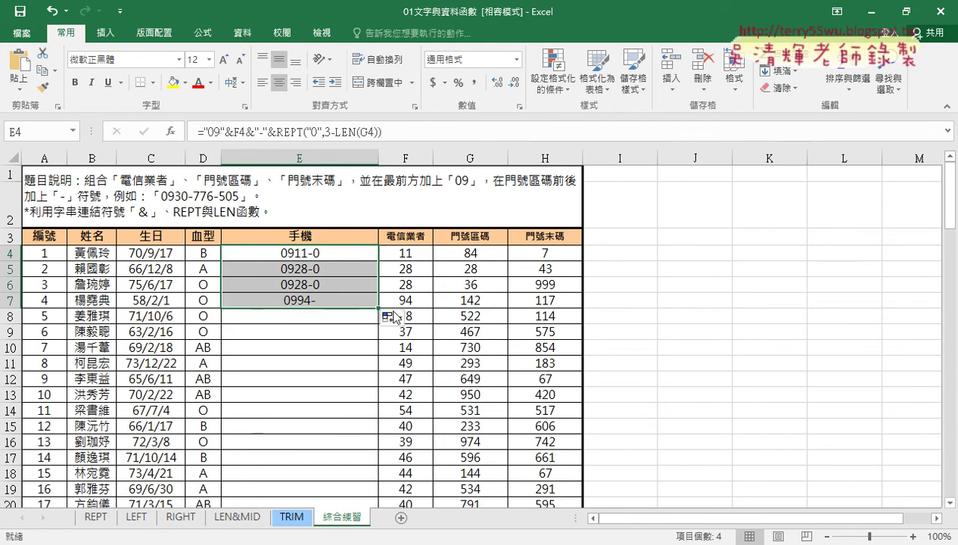
{"action": "left_click_drag", "start_coordinate": [379, 307], "coordinate": [381, 349]}
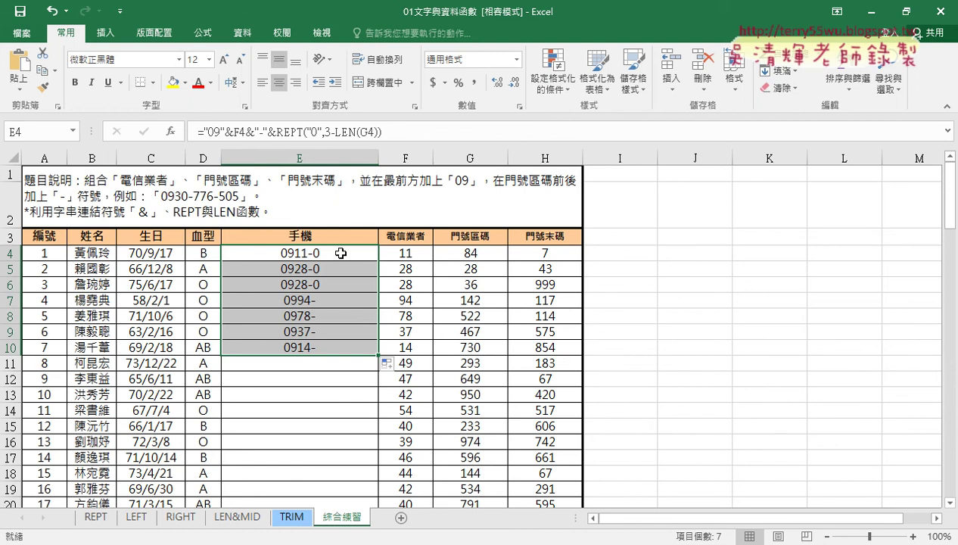
- Append &G4 to E4's formula so E4 shows 0911-084
{"action": "left_click", "coordinate": [405, 135]}
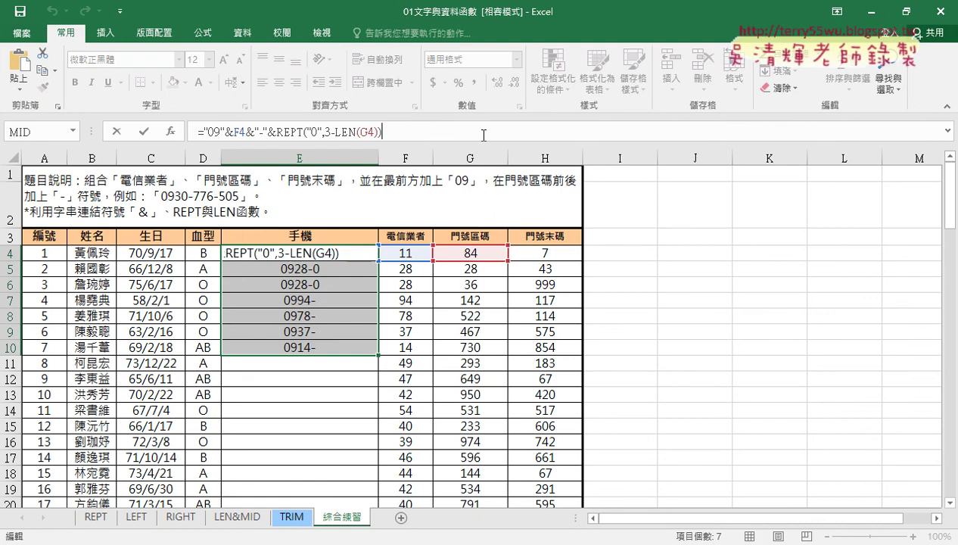
{"action": "type", "text": "&"}
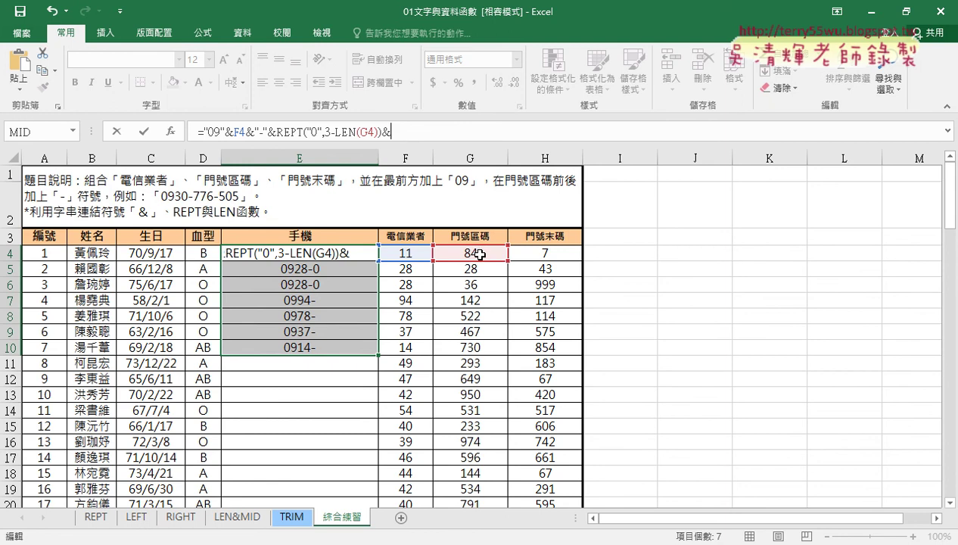
{"action": "left_click", "coordinate": [476, 252]}
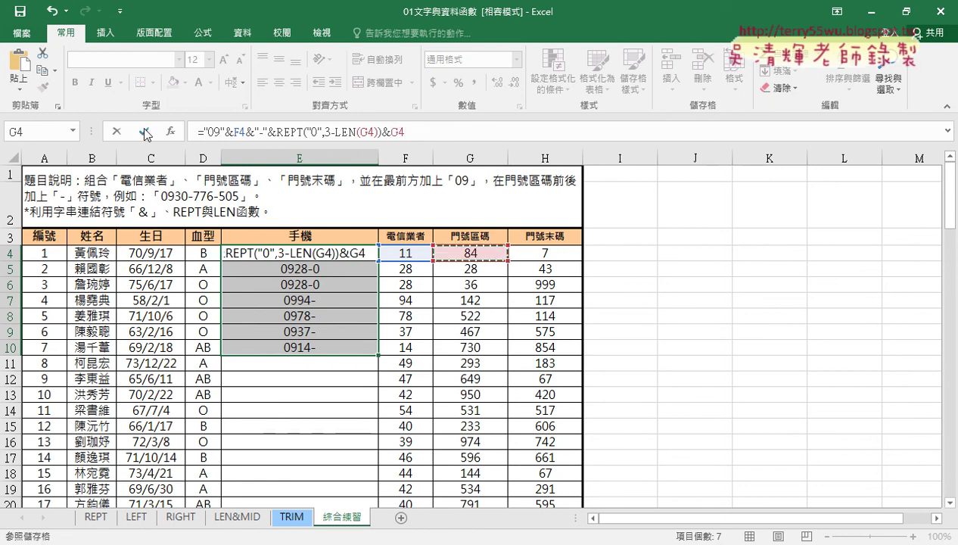
{"action": "key", "text": "Return"}
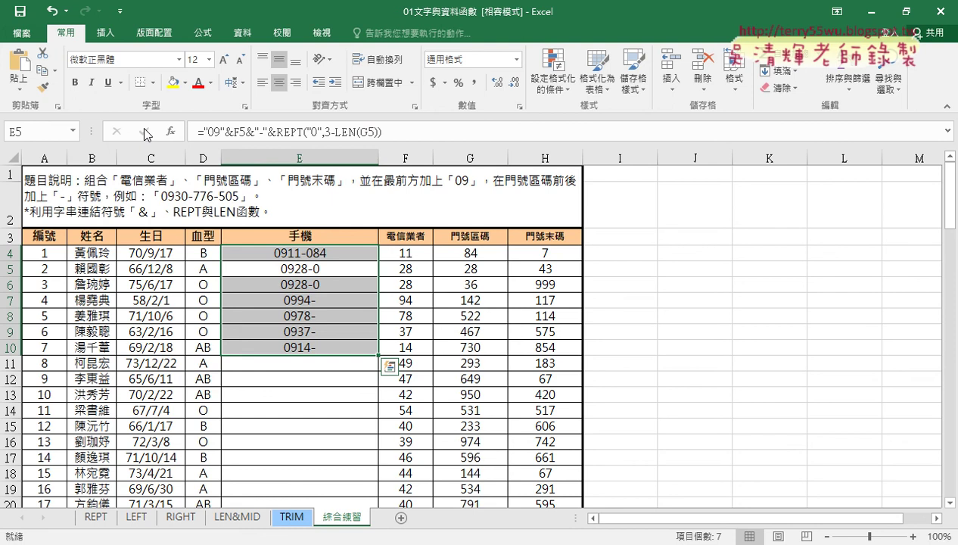
{"action": "left_click", "coordinate": [280, 251]}
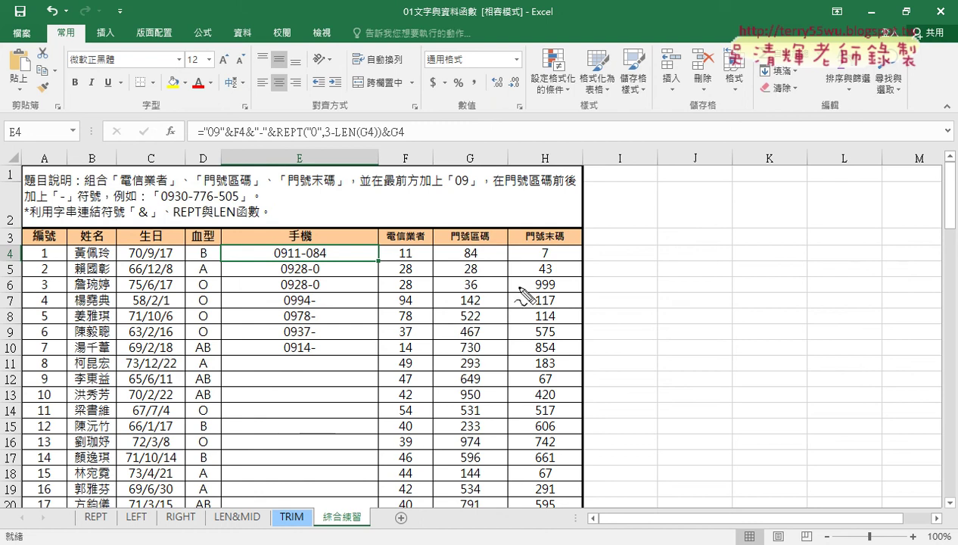
{"action": "left_click_drag", "start_coordinate": [301, 258], "coordinate": [318, 258]}
{"action": "left_click_drag", "start_coordinate": [533, 258], "coordinate": [558, 258]}
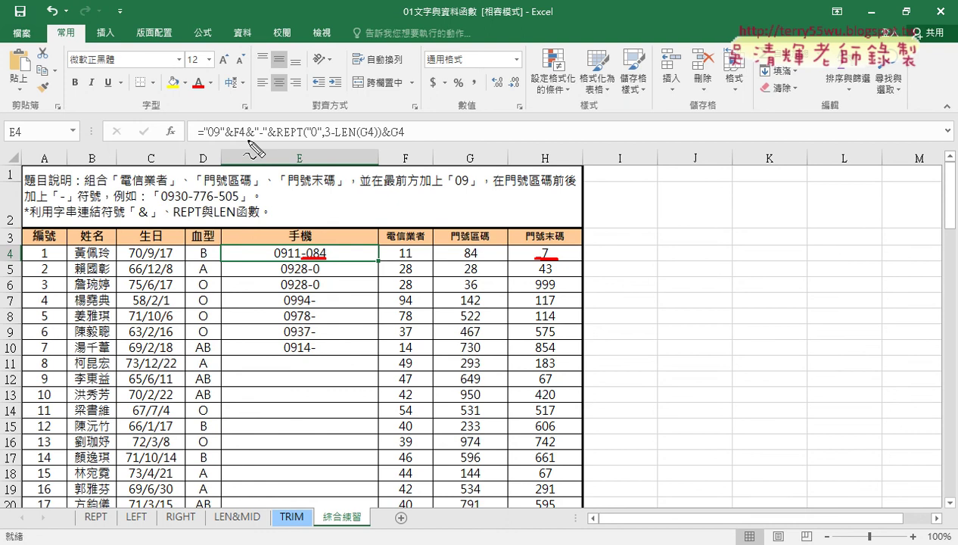
{"action": "left_click_drag", "start_coordinate": [248, 141], "coordinate": [403, 140]}
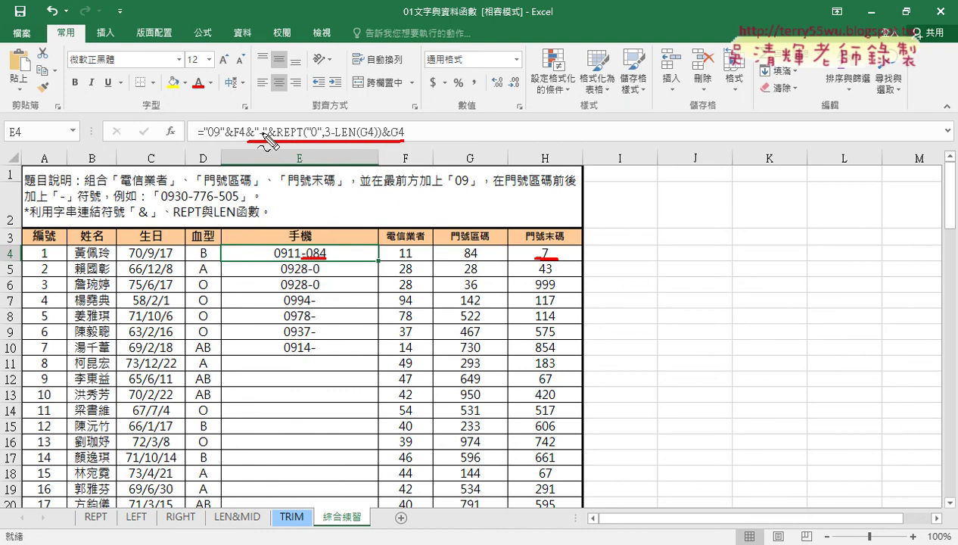
{"action": "mouse_move", "coordinate": [246, 143]}
{"action": "left_mouse_down"}
{"action": "mouse_move", "coordinate": [259, 121]}
{"action": "mouse_move", "coordinate": [409, 140]}
{"action": "left_mouse_up"}
{"action": "left_click_drag", "start_coordinate": [359, 119], "coordinate": [459, 117]}
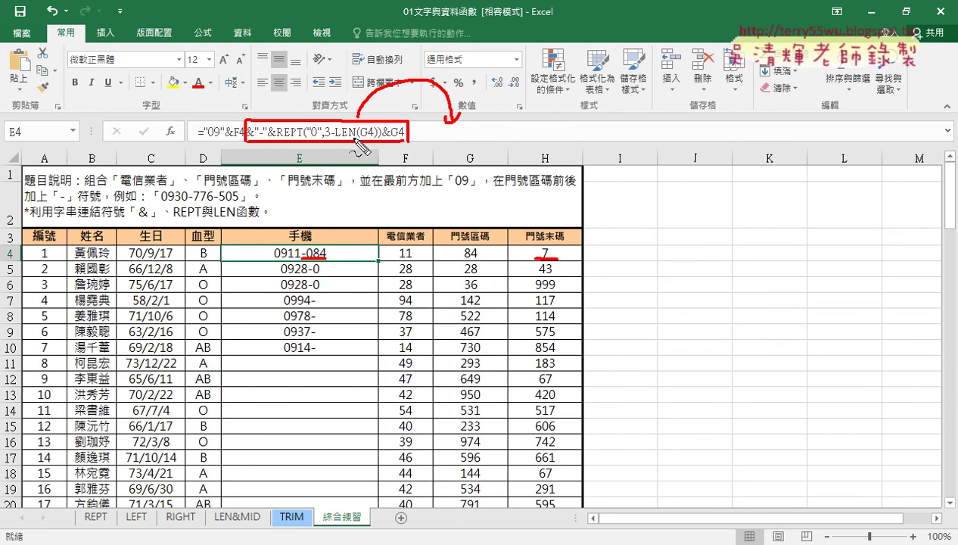
{"action": "left_click_drag", "start_coordinate": [359, 139], "coordinate": [404, 140]}
{"action": "key", "text": "Escape"}
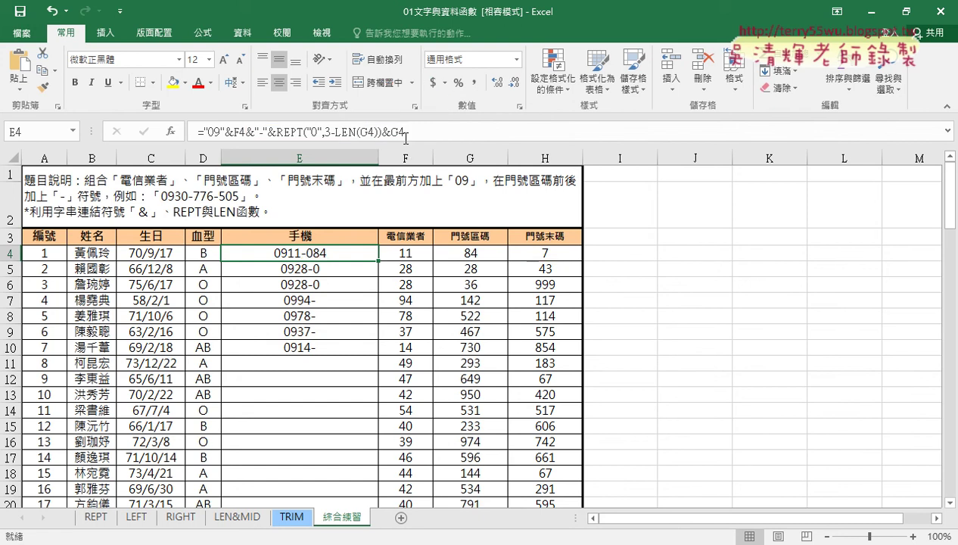
{"action": "mouse_move", "coordinate": [245, 132]}
{"action": "left_mouse_down"}
{"action": "mouse_move", "coordinate": [427, 132]}
{"action": "mouse_move", "coordinate": [382, 132]}
{"action": "left_mouse_up"}
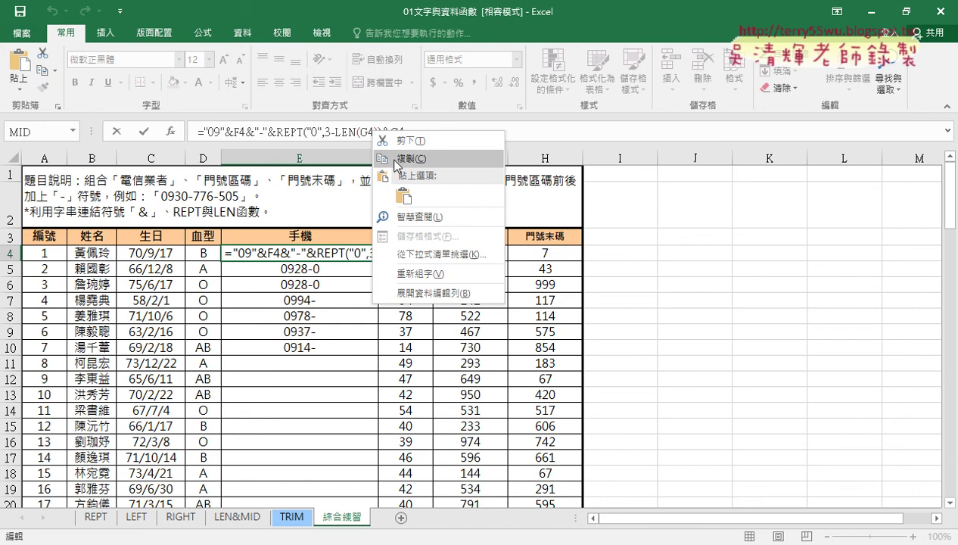
{"action": "key", "text": "Escape"}
{"action": "right_click", "coordinate": [424, 134]}
{"action": "left_click", "coordinate": [455, 196]}
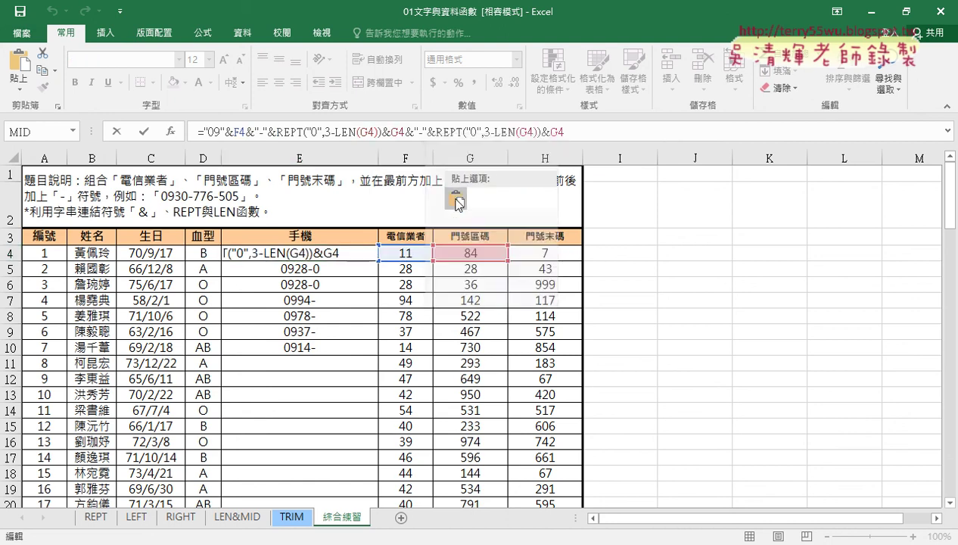
{"action": "left_click_drag", "start_coordinate": [532, 133], "coordinate": [518, 132]}
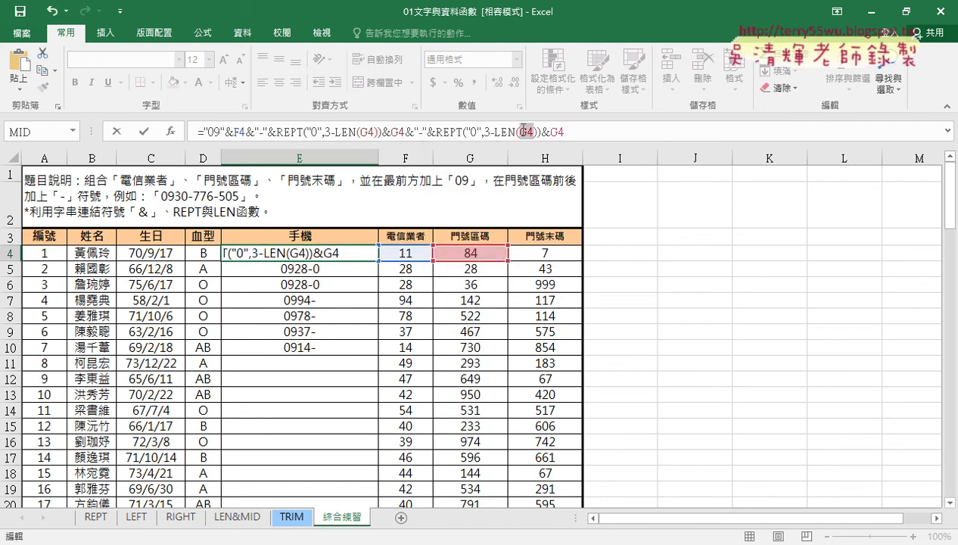
{"action": "left_click", "coordinate": [545, 254]}
{"action": "left_click_drag", "start_coordinate": [552, 133], "coordinate": [565, 133]}
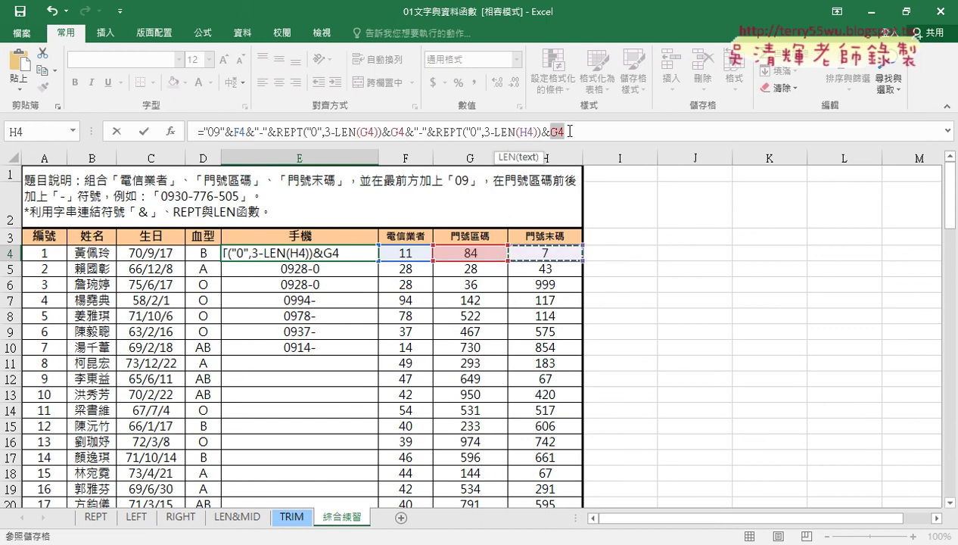
{"action": "left_click", "coordinate": [547, 252]}
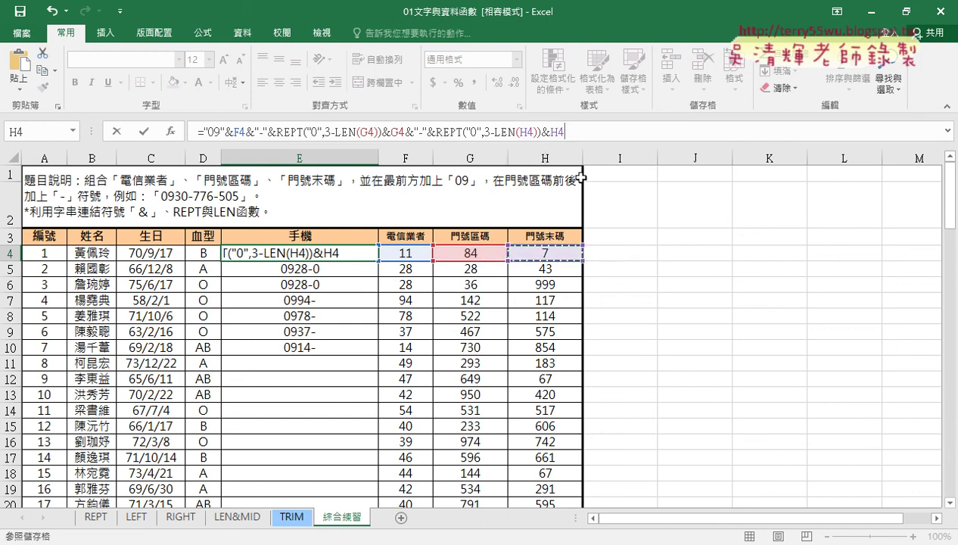
{"action": "left_click", "coordinate": [142, 131]}
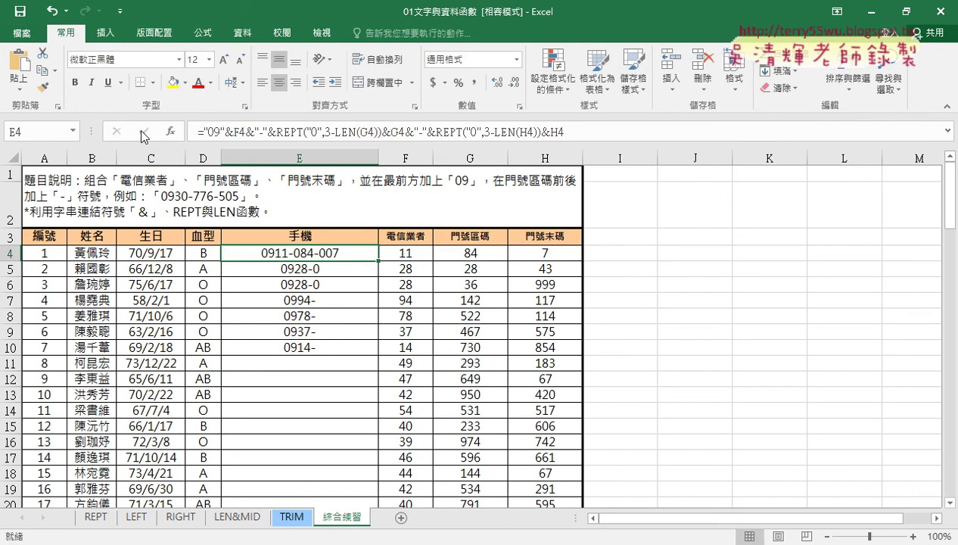
- Fill E4's formula down through row 103 and scroll through the resulting phone numbers
{"action": "double_click", "coordinate": [380, 262]}
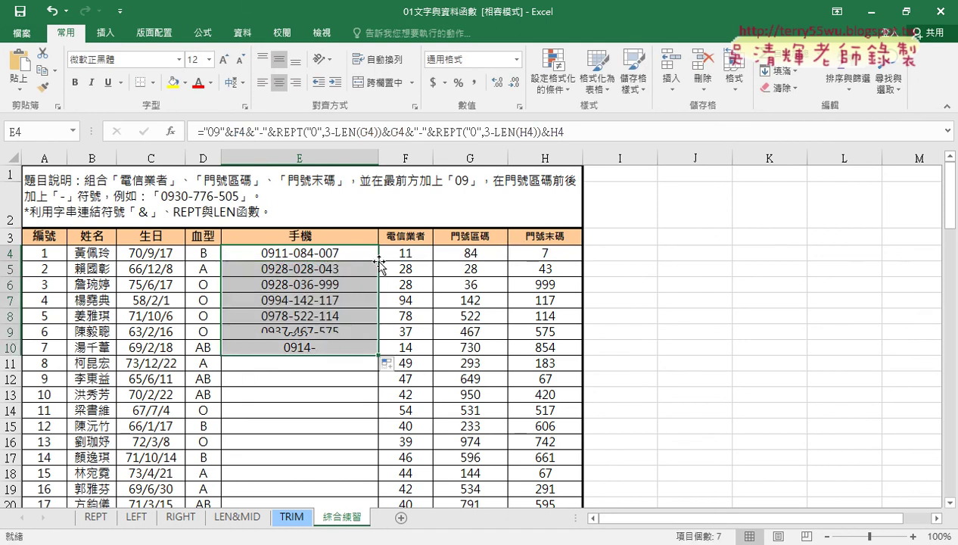
{"action": "double_click", "coordinate": [376, 355]}
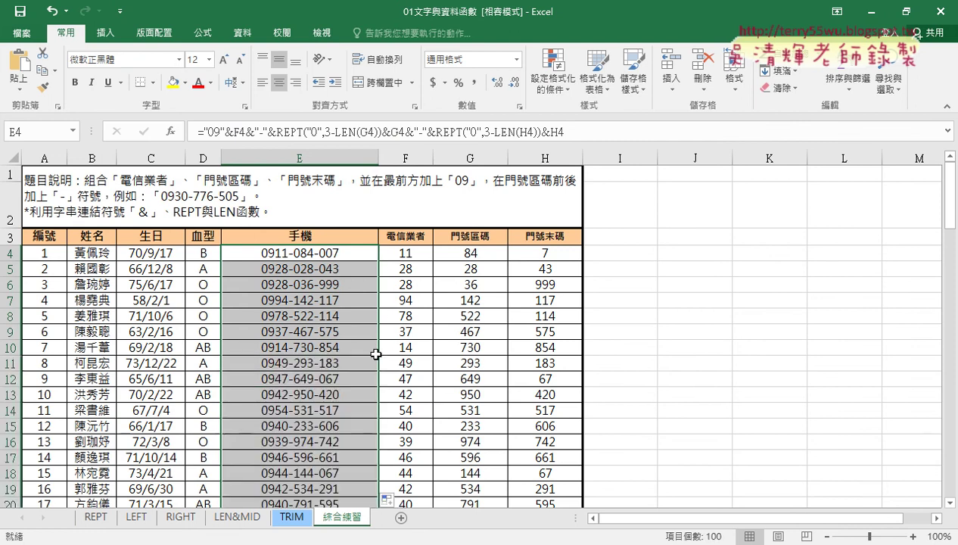
{"action": "scroll", "coordinate": [376, 354], "scroll_direction": "down", "scroll_amount": 3}
{"action": "scroll", "coordinate": [376, 354], "scroll_direction": "down", "scroll_amount": 7}
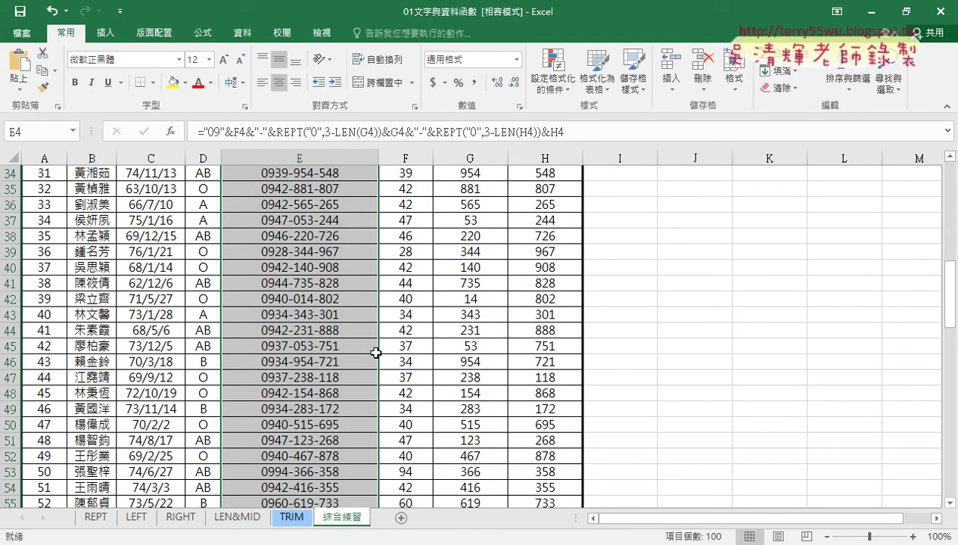
{"action": "scroll", "coordinate": [376, 354], "scroll_direction": "down", "scroll_amount": 5}
{"action": "scroll", "coordinate": [377, 354], "scroll_direction": "down", "scroll_amount": 3}
{"action": "scroll", "coordinate": [376, 355], "scroll_direction": "down", "scroll_amount": 15}
{"action": "scroll", "coordinate": [376, 355], "scroll_direction": "up", "scroll_amount": 6}
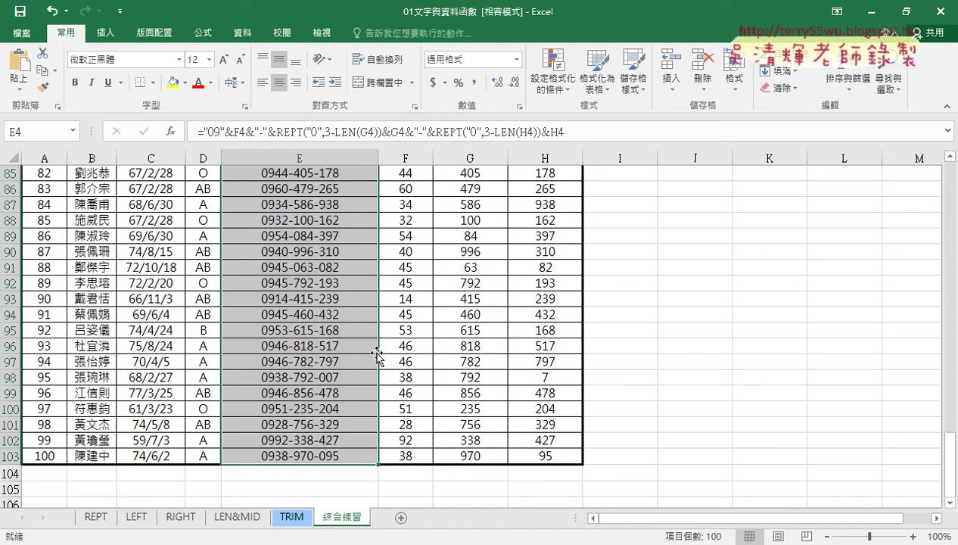
{"action": "scroll", "coordinate": [376, 354], "scroll_direction": "up", "scroll_amount": 13}
{"action": "scroll", "coordinate": [376, 354], "scroll_direction": "up", "scroll_amount": 13}
{"action": "scroll", "coordinate": [377, 354], "scroll_direction": "up", "scroll_amount": 2}
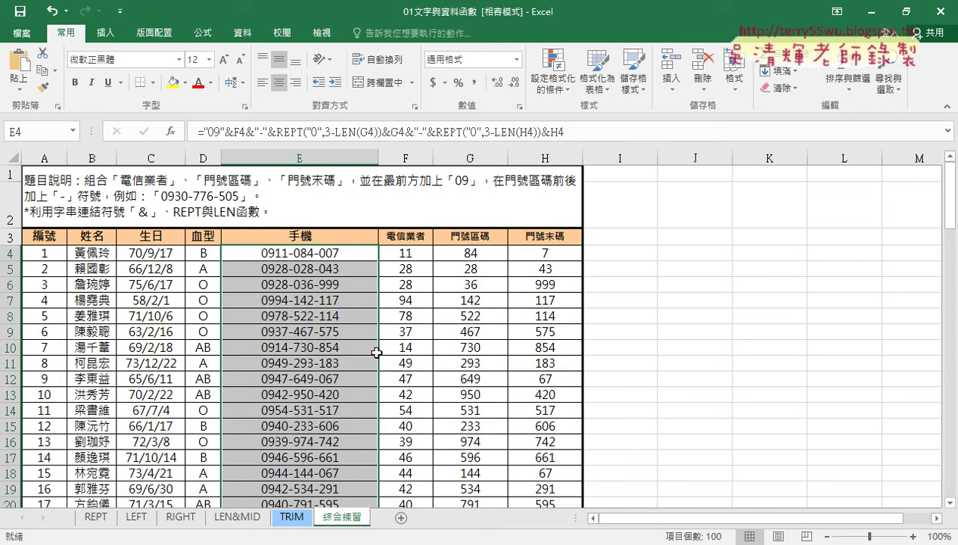
- Trim E4's open formula back to end at &G4 and highlight its zero-padding part
{"action": "left_click", "coordinate": [311, 255]}
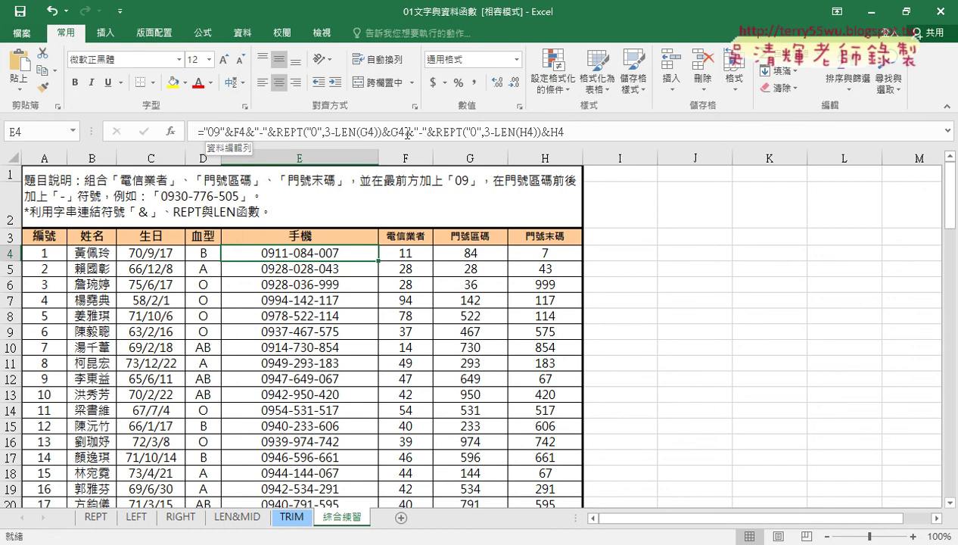
{"action": "left_click_drag", "start_coordinate": [407, 133], "coordinate": [684, 130]}
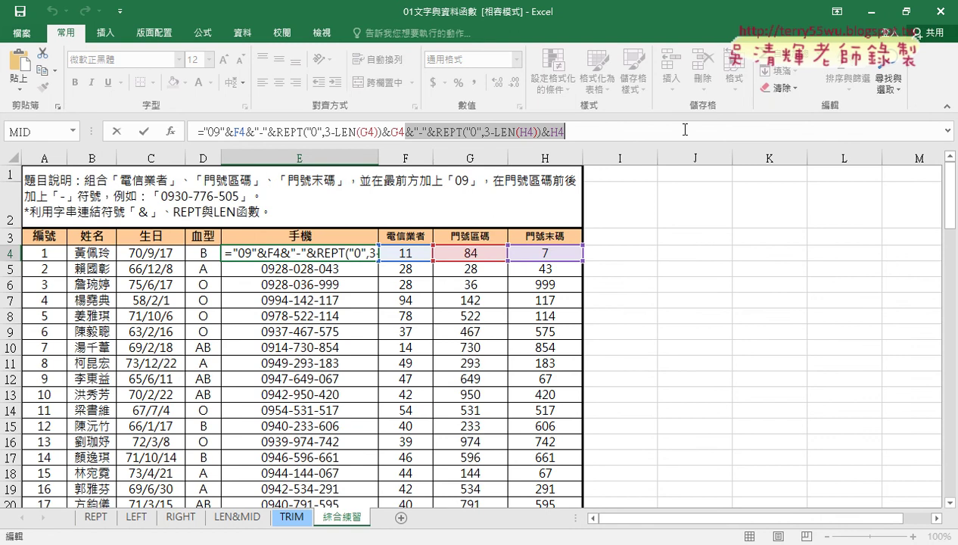
{"action": "key", "text": "BackSpace"}
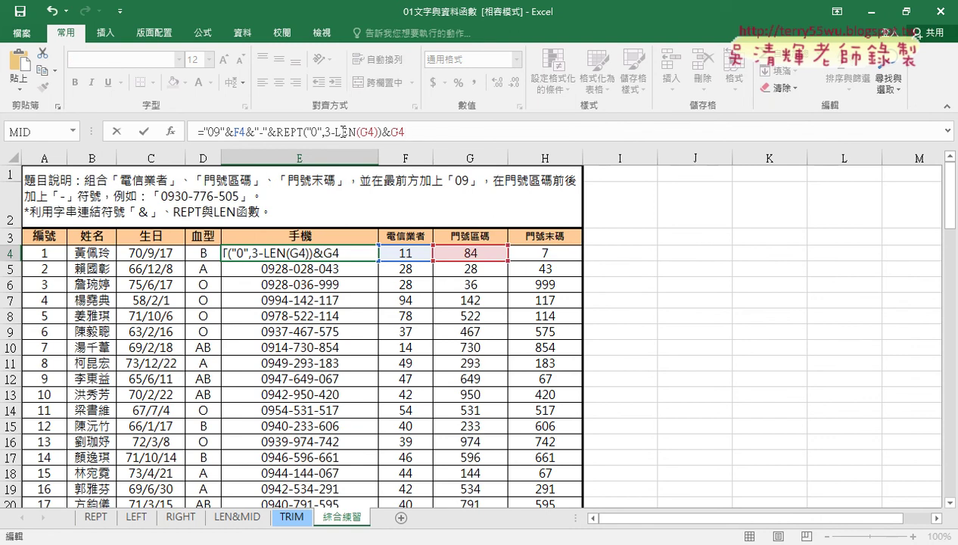
{"action": "left_click_drag", "start_coordinate": [275, 132], "coordinate": [382, 131]}
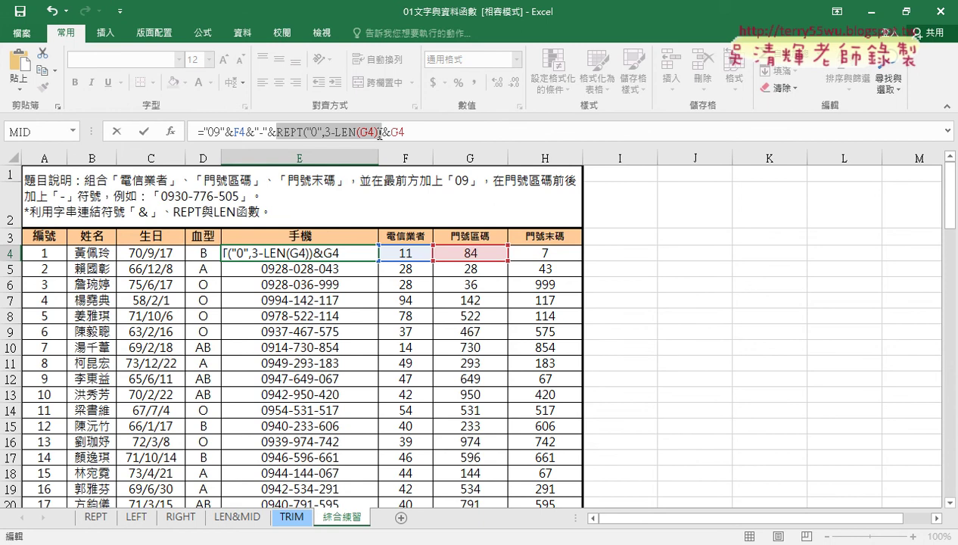